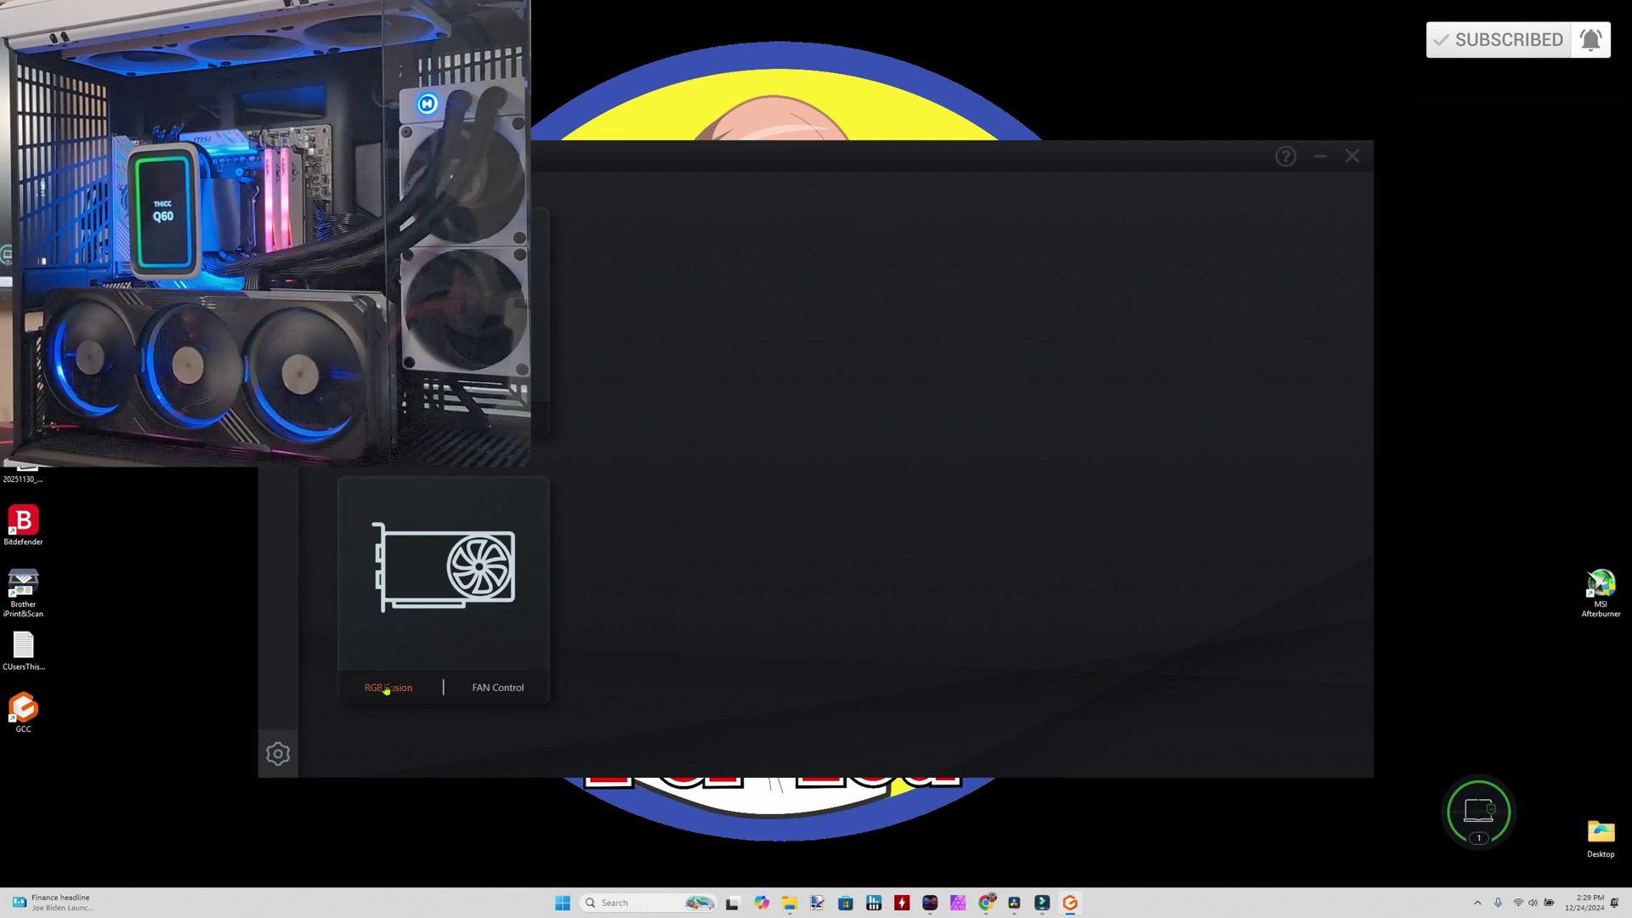
Open the card's RGB Fusion lighting and try red, cyan, purple and orange fan colours
{"action": "left_click", "coordinate": [387, 689]}
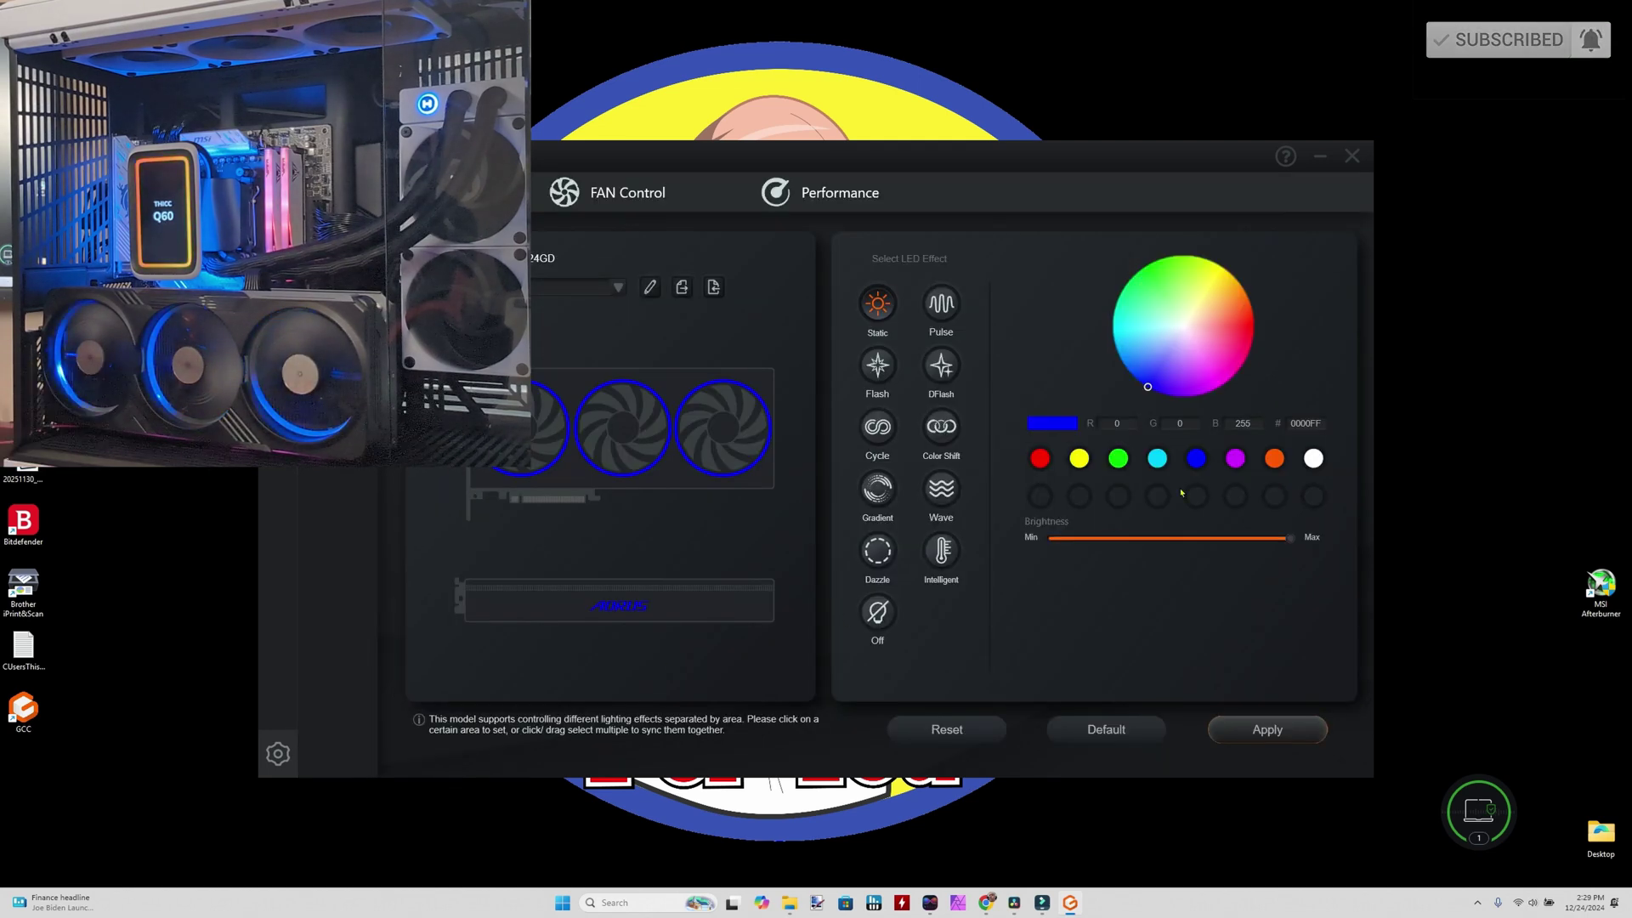
{"action": "left_click", "coordinate": [1039, 458]}
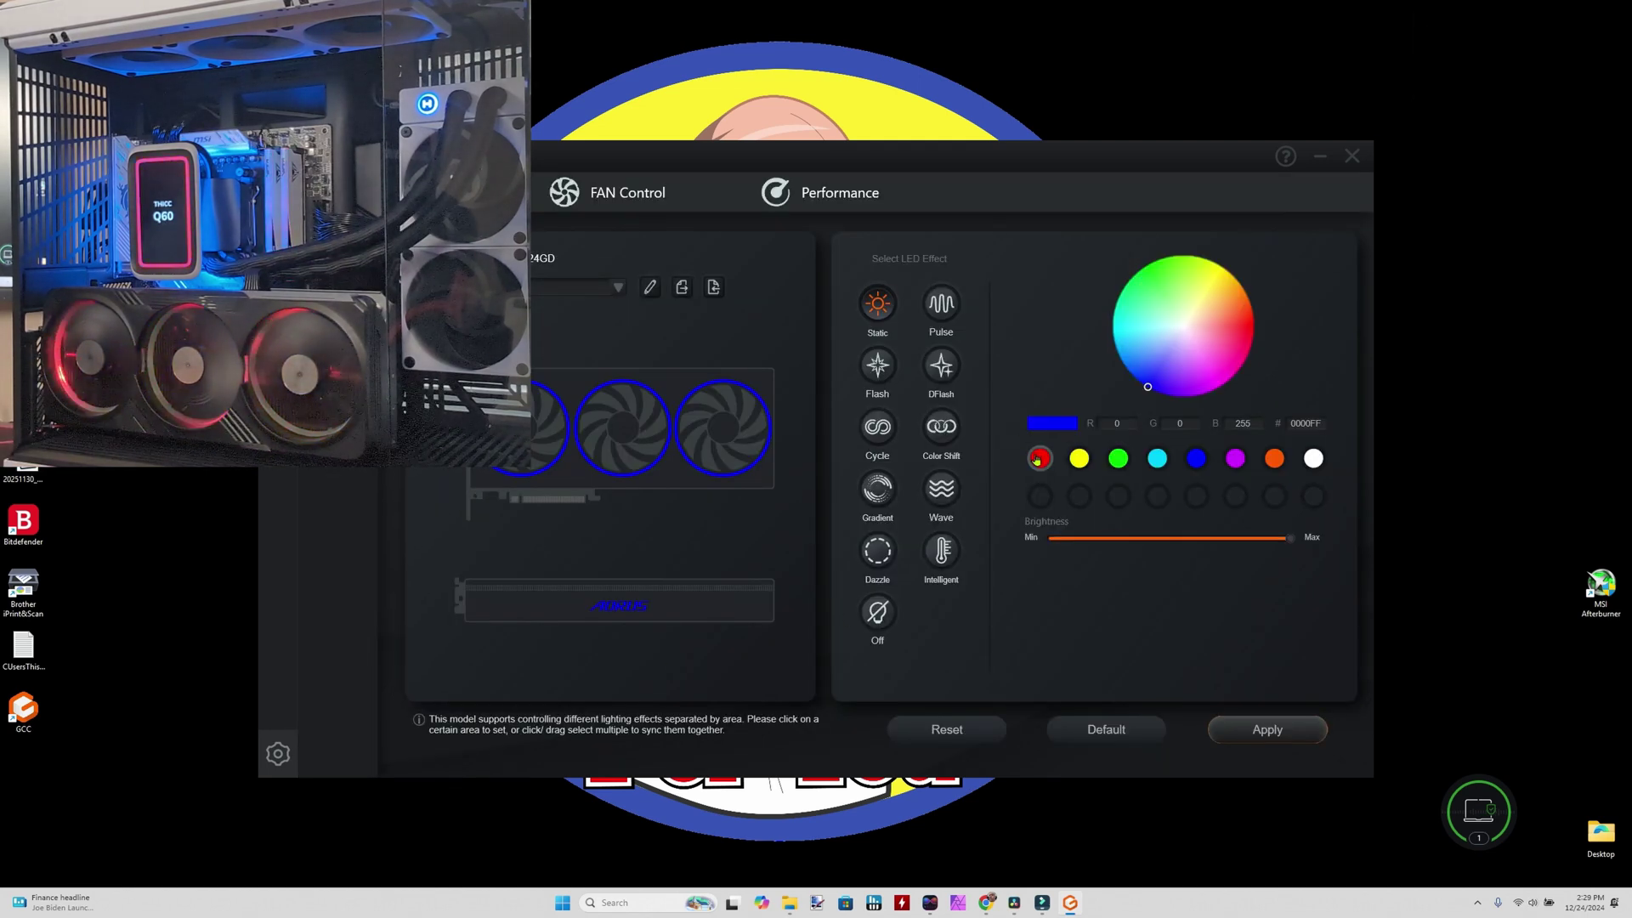
{"action": "left_click", "coordinate": [1157, 458]}
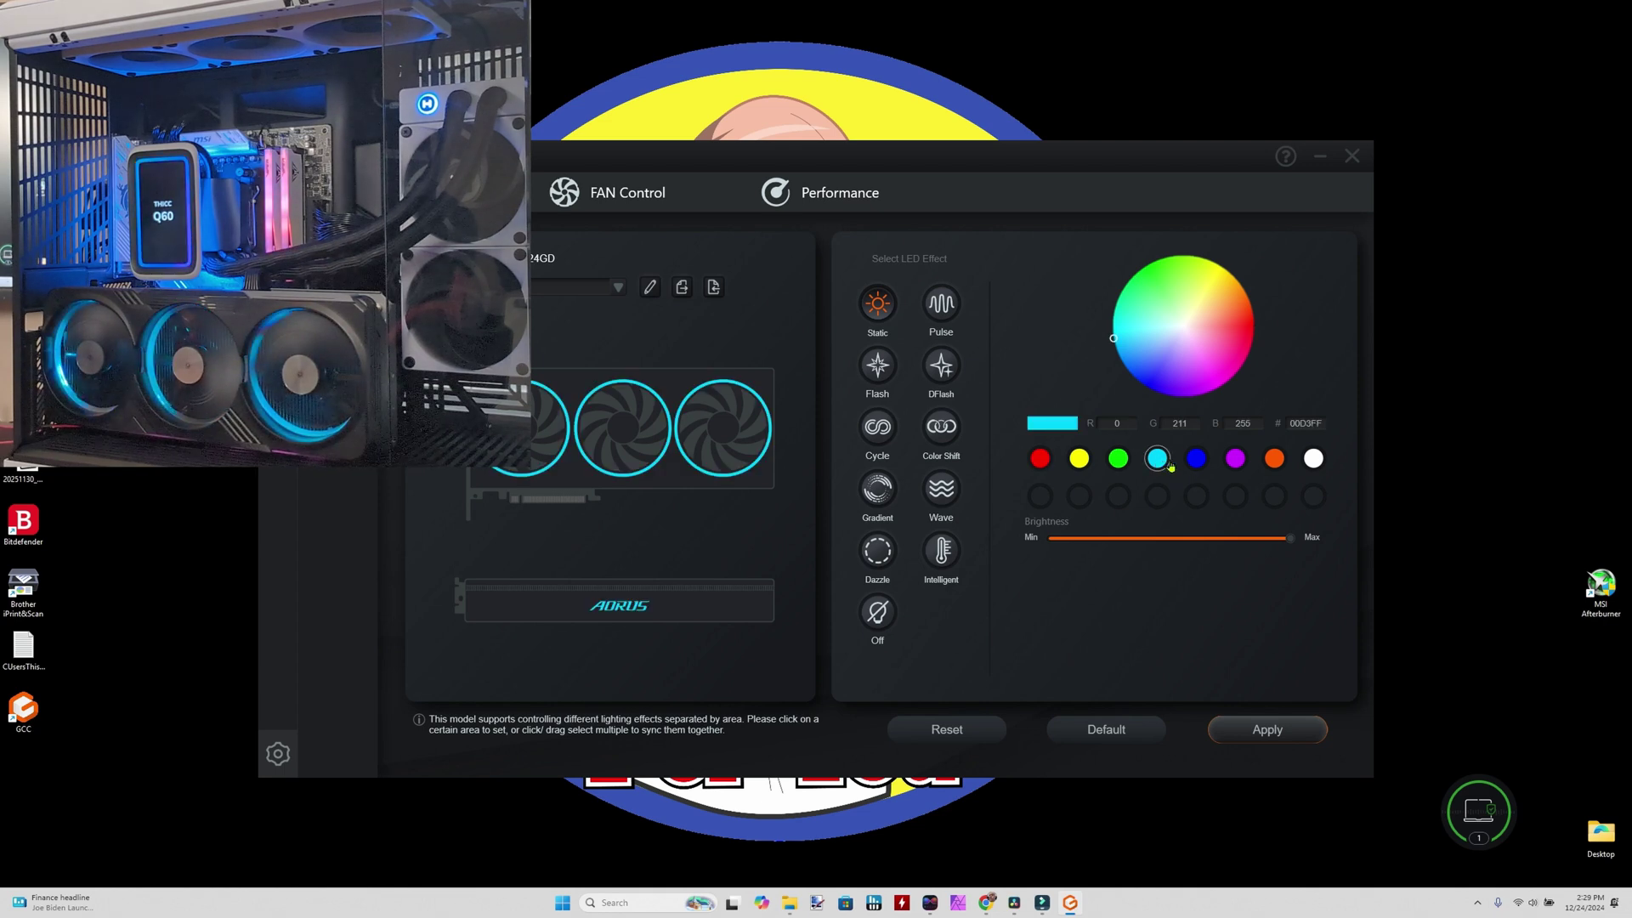
{"action": "left_click", "coordinate": [1234, 459]}
{"action": "left_click", "coordinate": [1274, 458]}
Set the card fan lighting to blue, apply it, and close Control Center
{"action": "left_click", "coordinate": [1196, 459]}
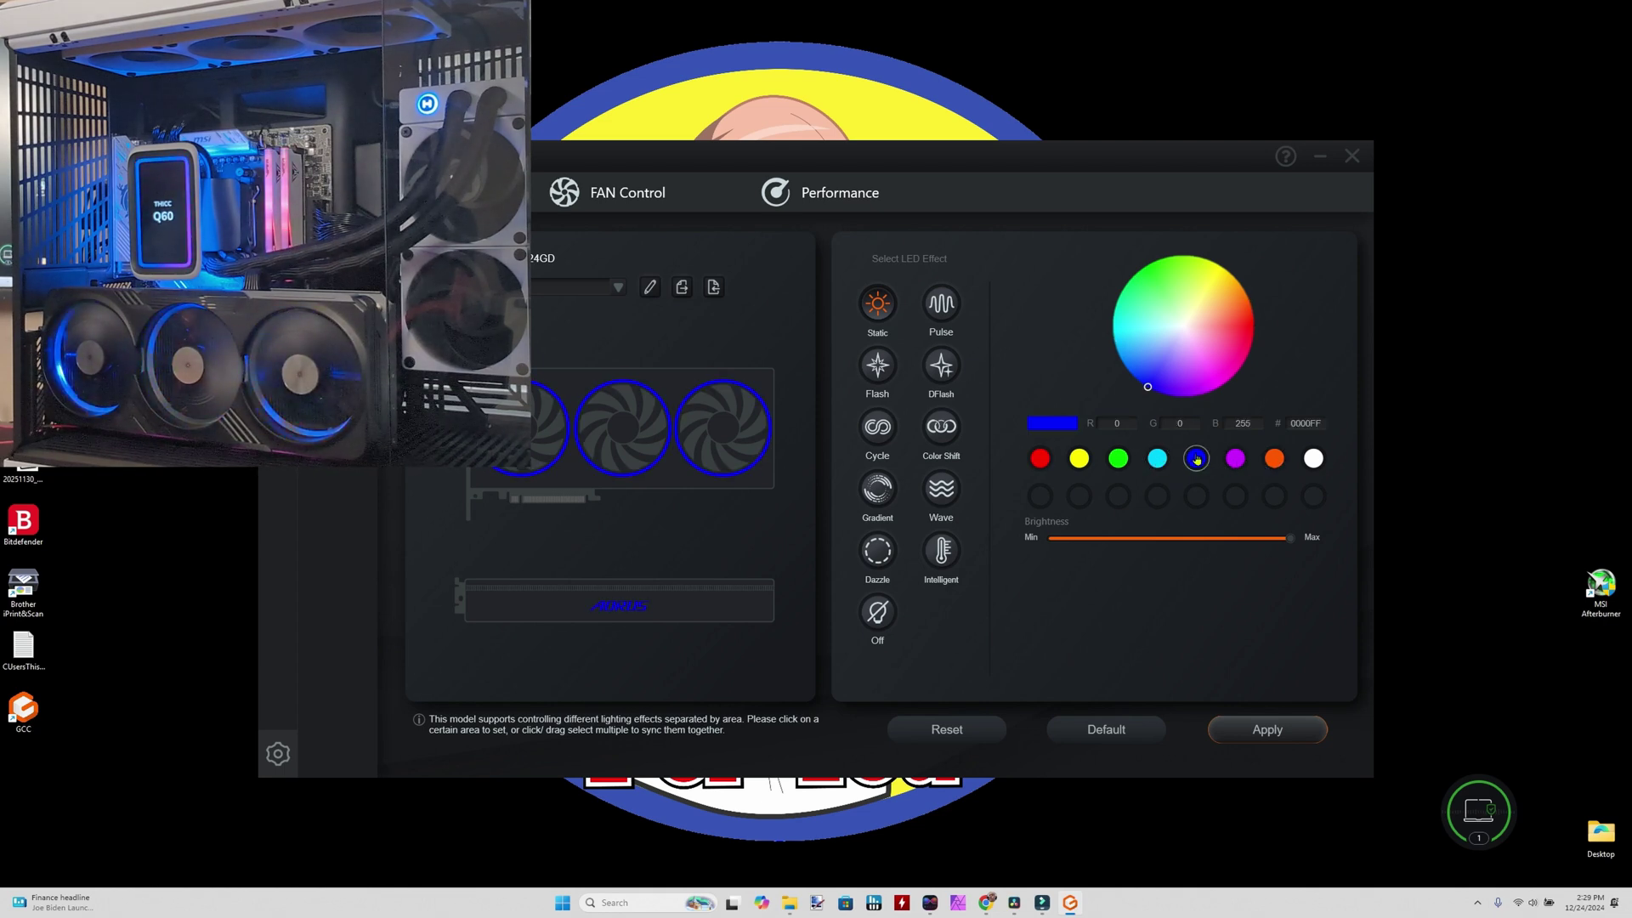
{"action": "left_click", "coordinate": [1256, 729]}
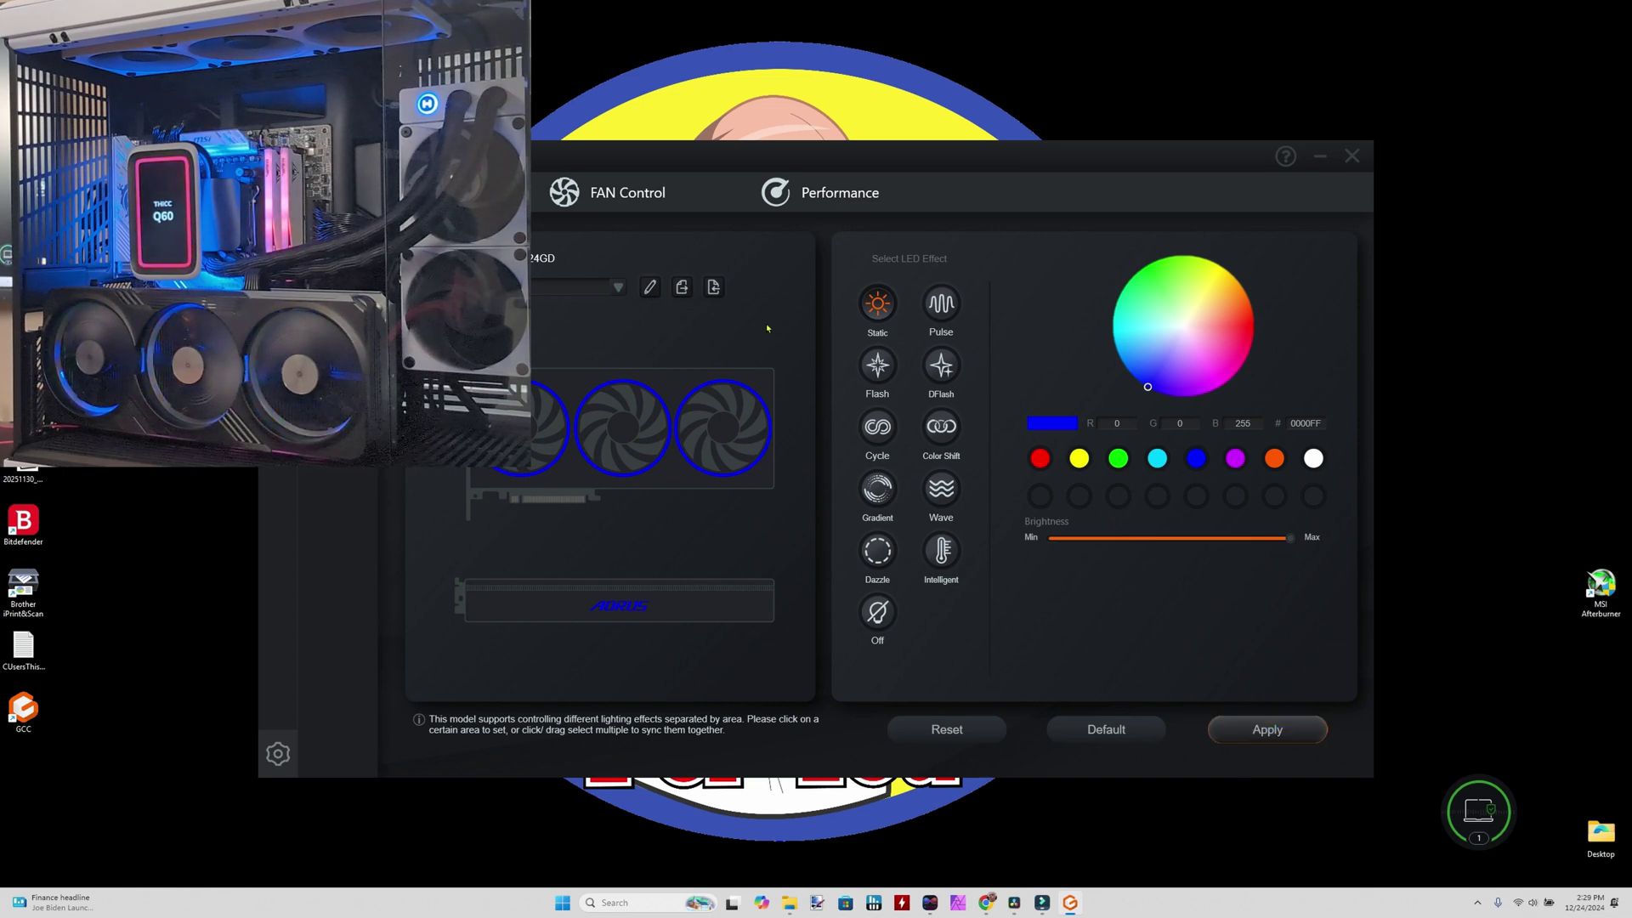
{"action": "left_click", "coordinate": [1355, 154]}
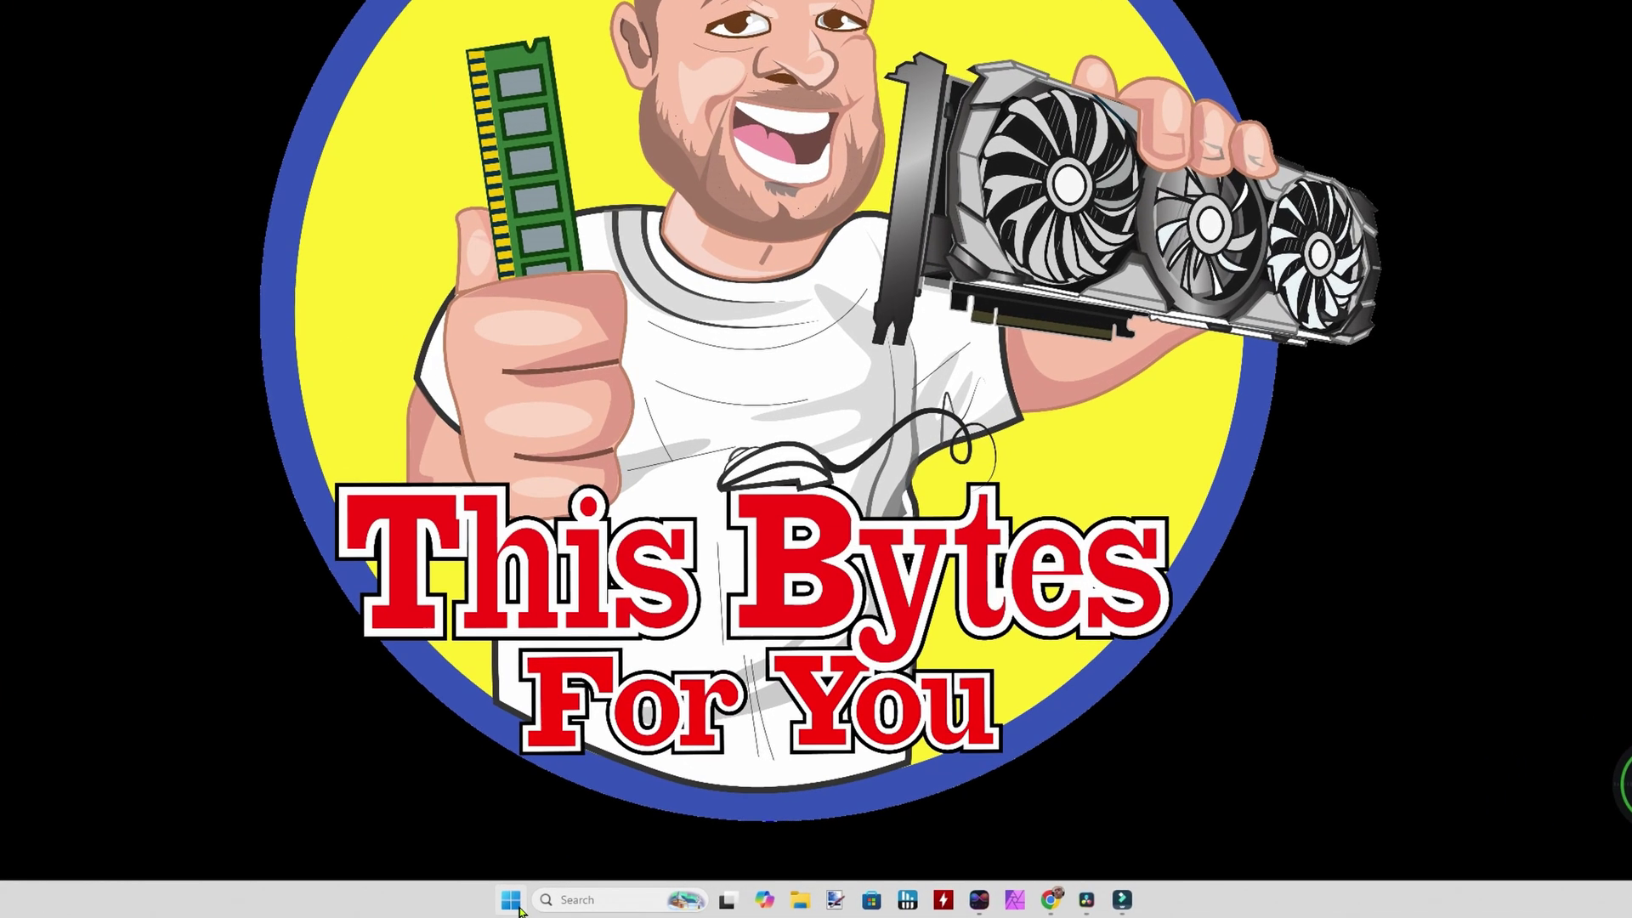
Open the Application log's Error event in Event Viewer and mark the GIGABYTE Control Center path
{"action": "left_click", "coordinate": [576, 903]}
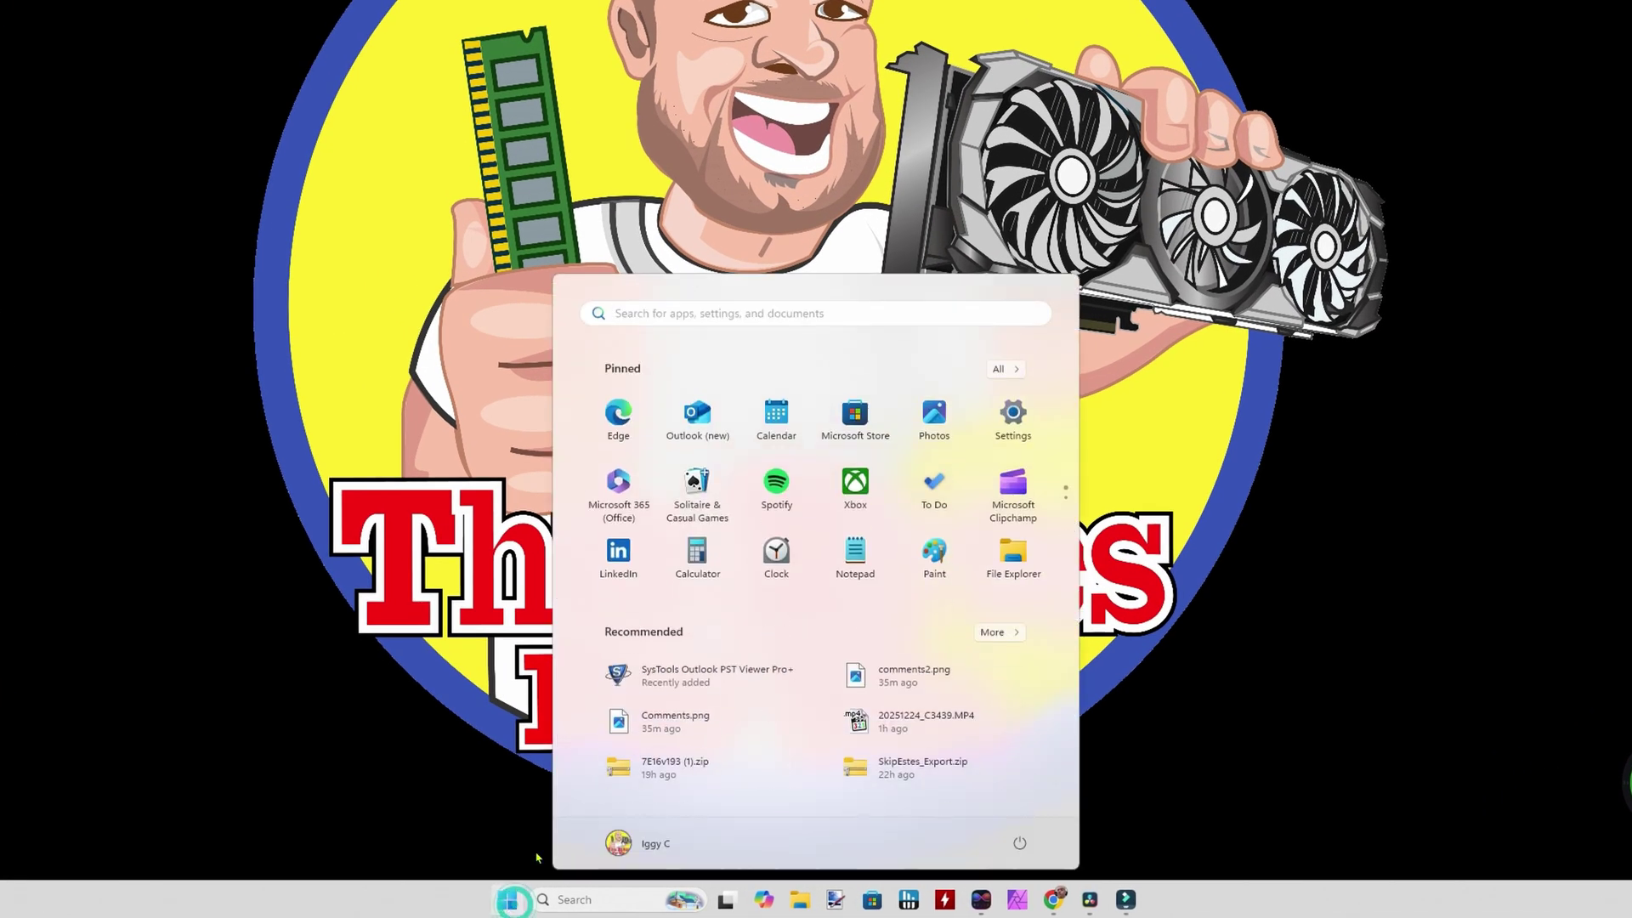
{"action": "type", "text": "event"}
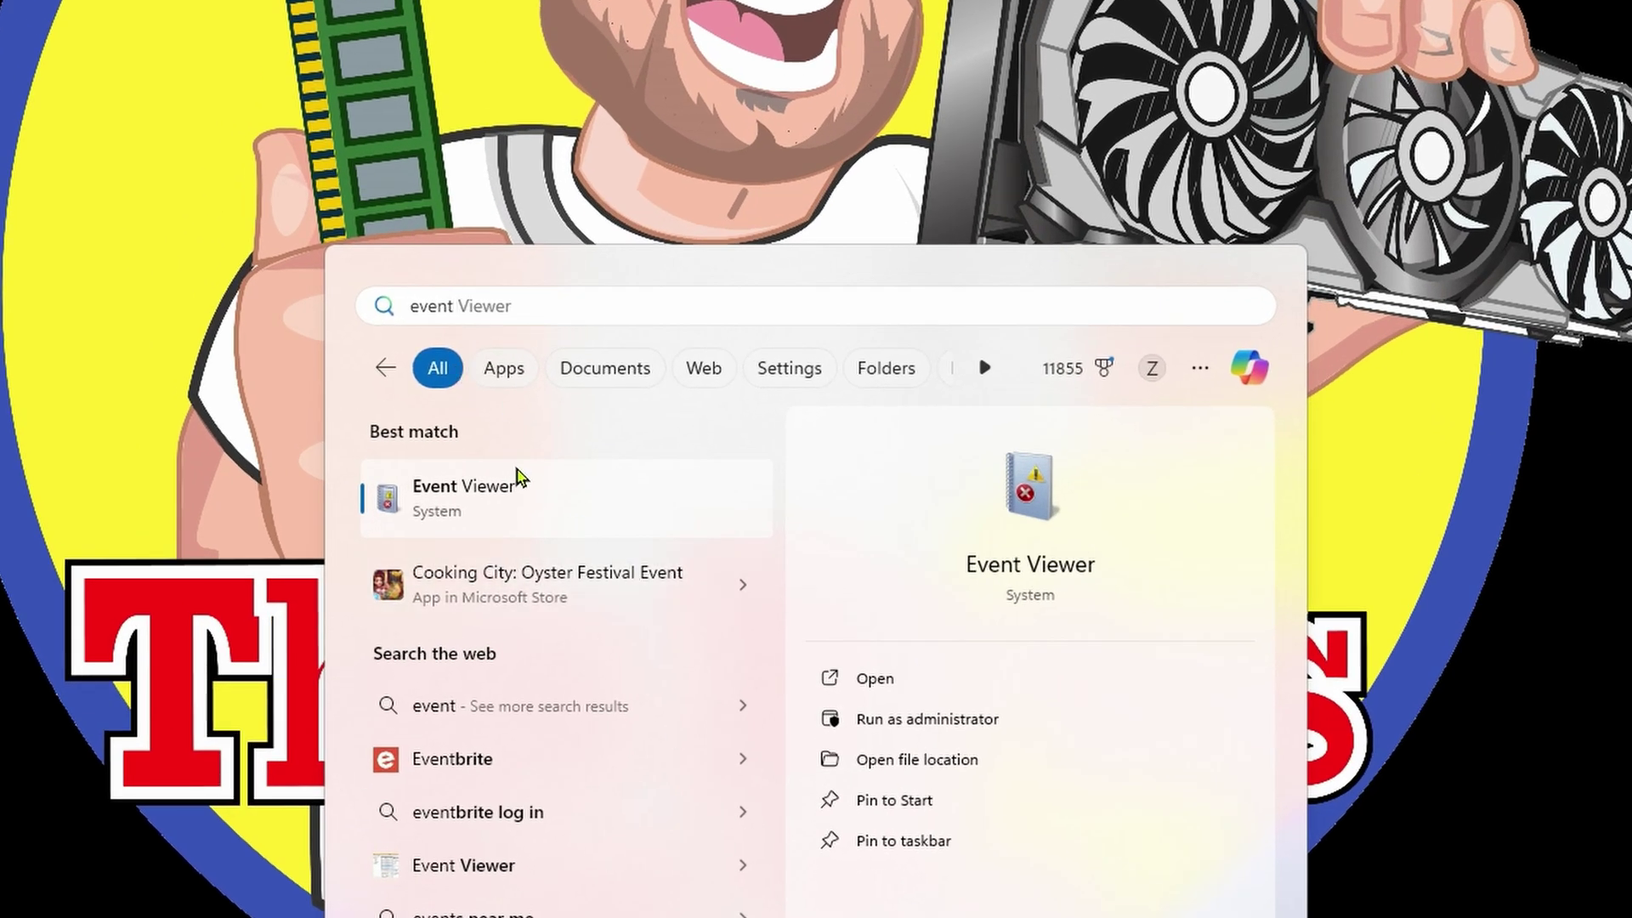
{"action": "left_click", "coordinate": [517, 483]}
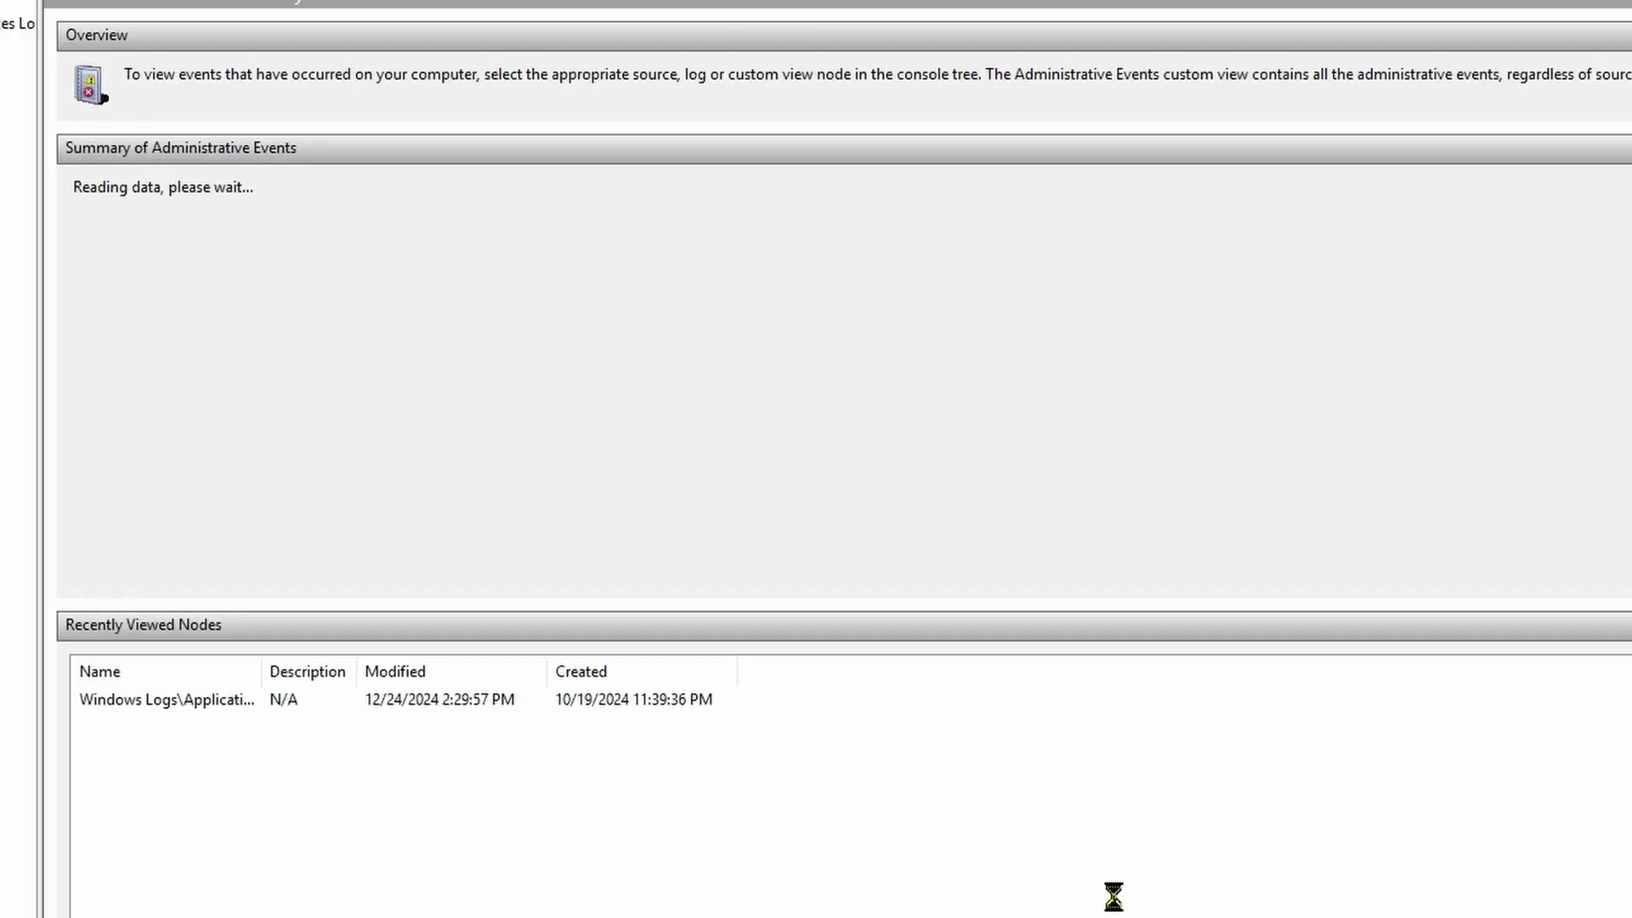
{"action": "left_click", "coordinate": [113, 159]}
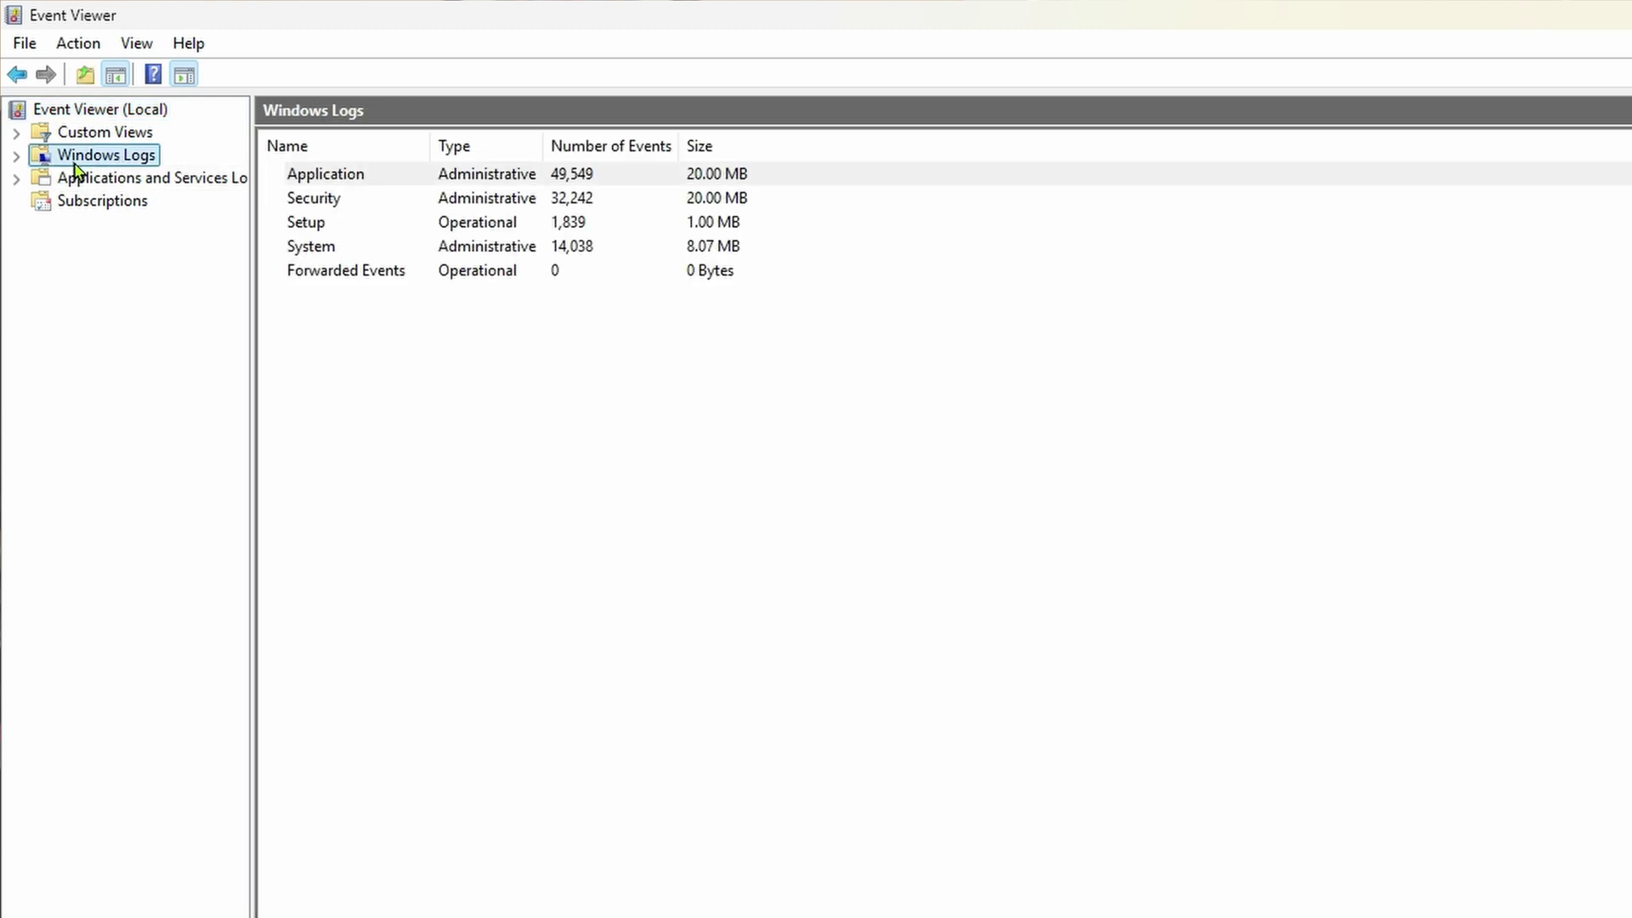
{"action": "double_click", "coordinate": [109, 167]}
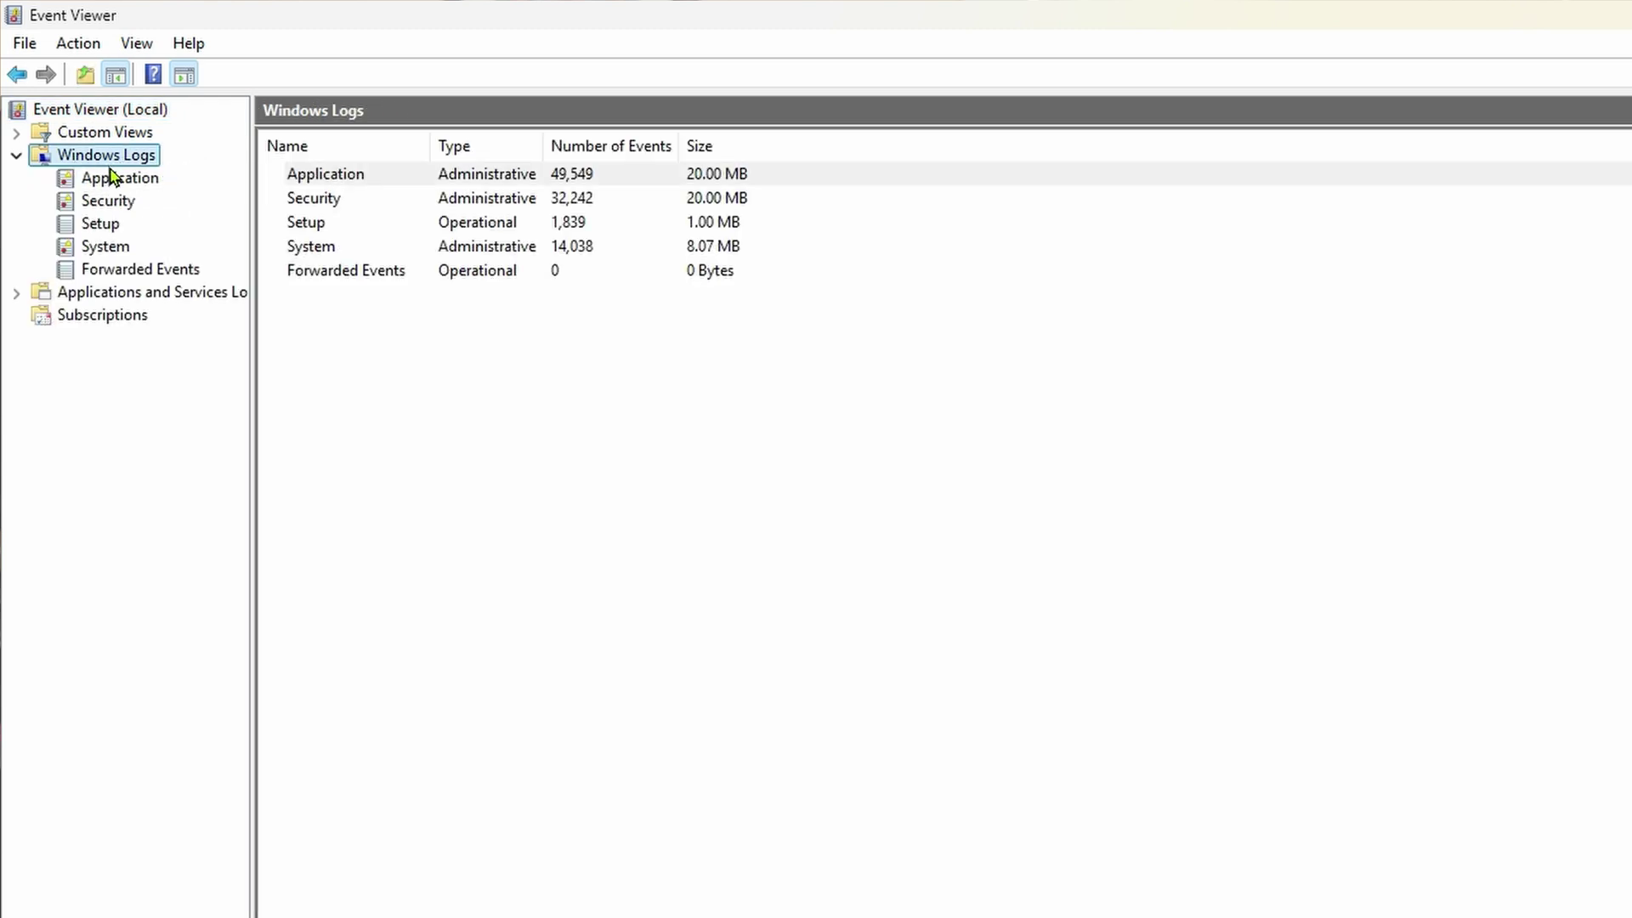
{"action": "left_click", "coordinate": [110, 178]}
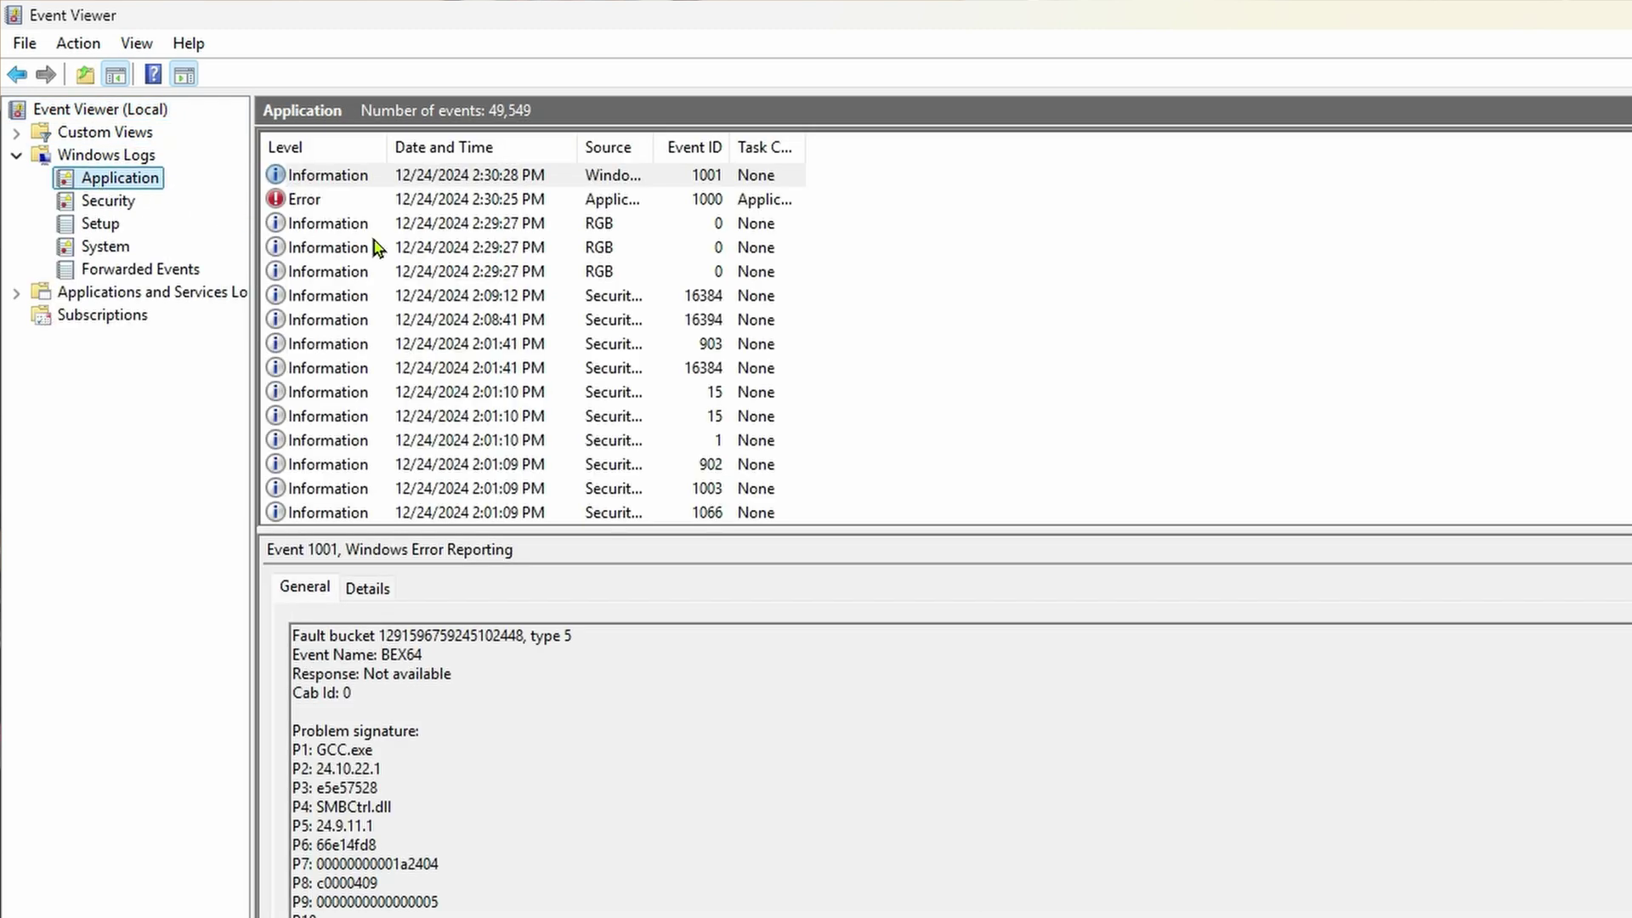
{"action": "left_click", "coordinate": [307, 204]}
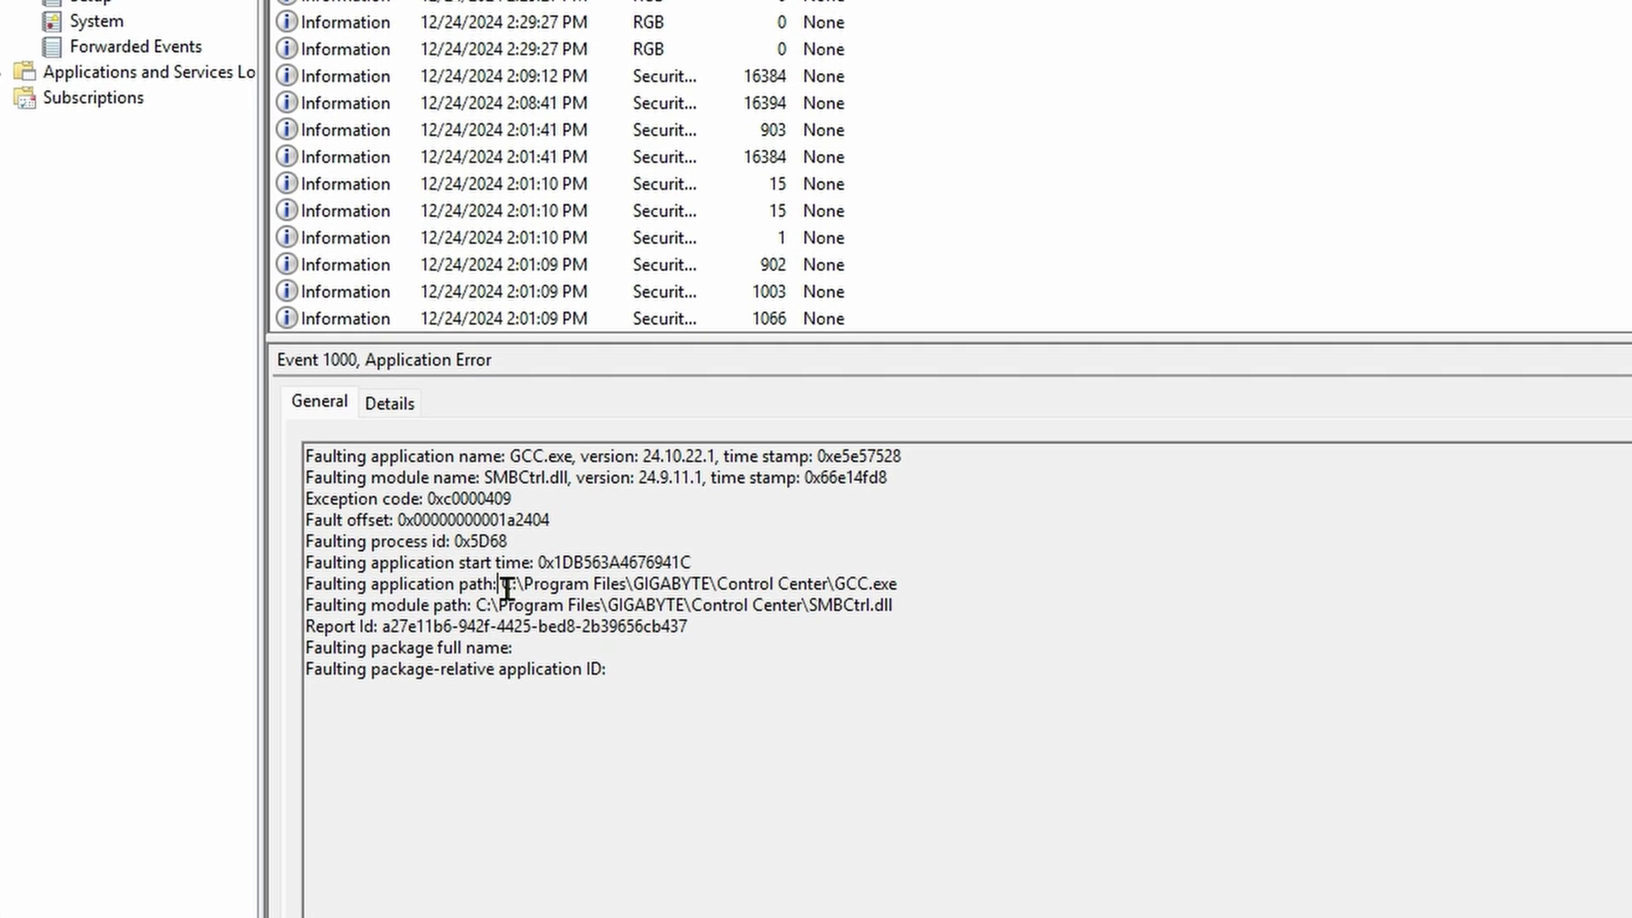
{"action": "left_click_drag", "start_coordinate": [468, 753], "coordinate": [739, 749]}
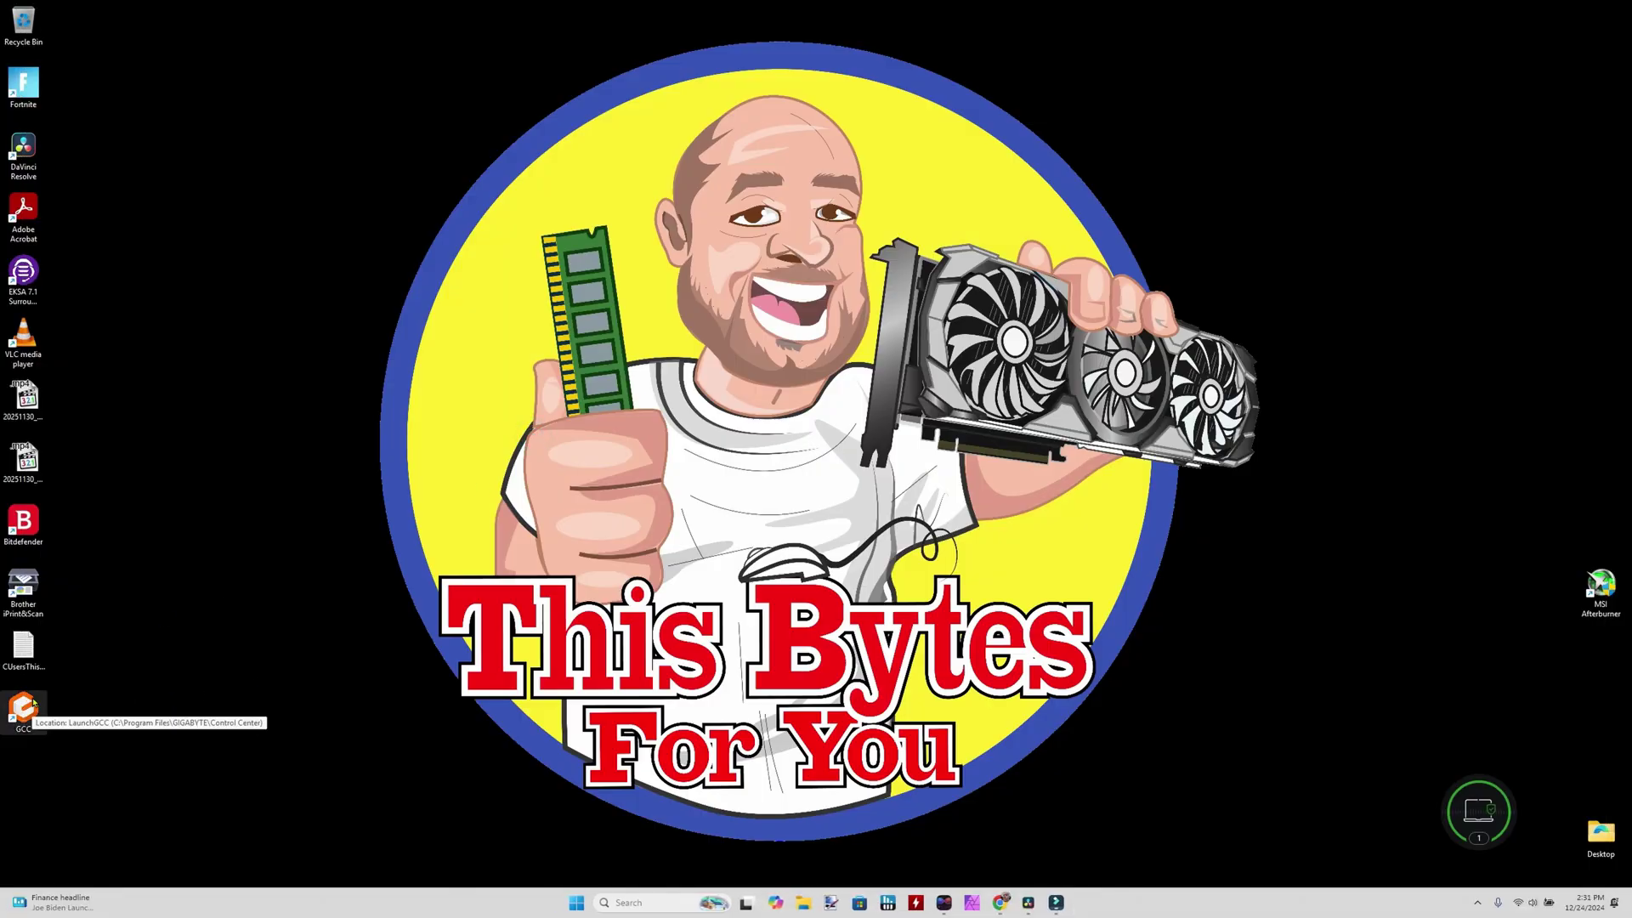
Relaunch Control Center, then reopen Event Viewer and expand Windows Logs to list log events
{"action": "double_click", "coordinate": [31, 705]}
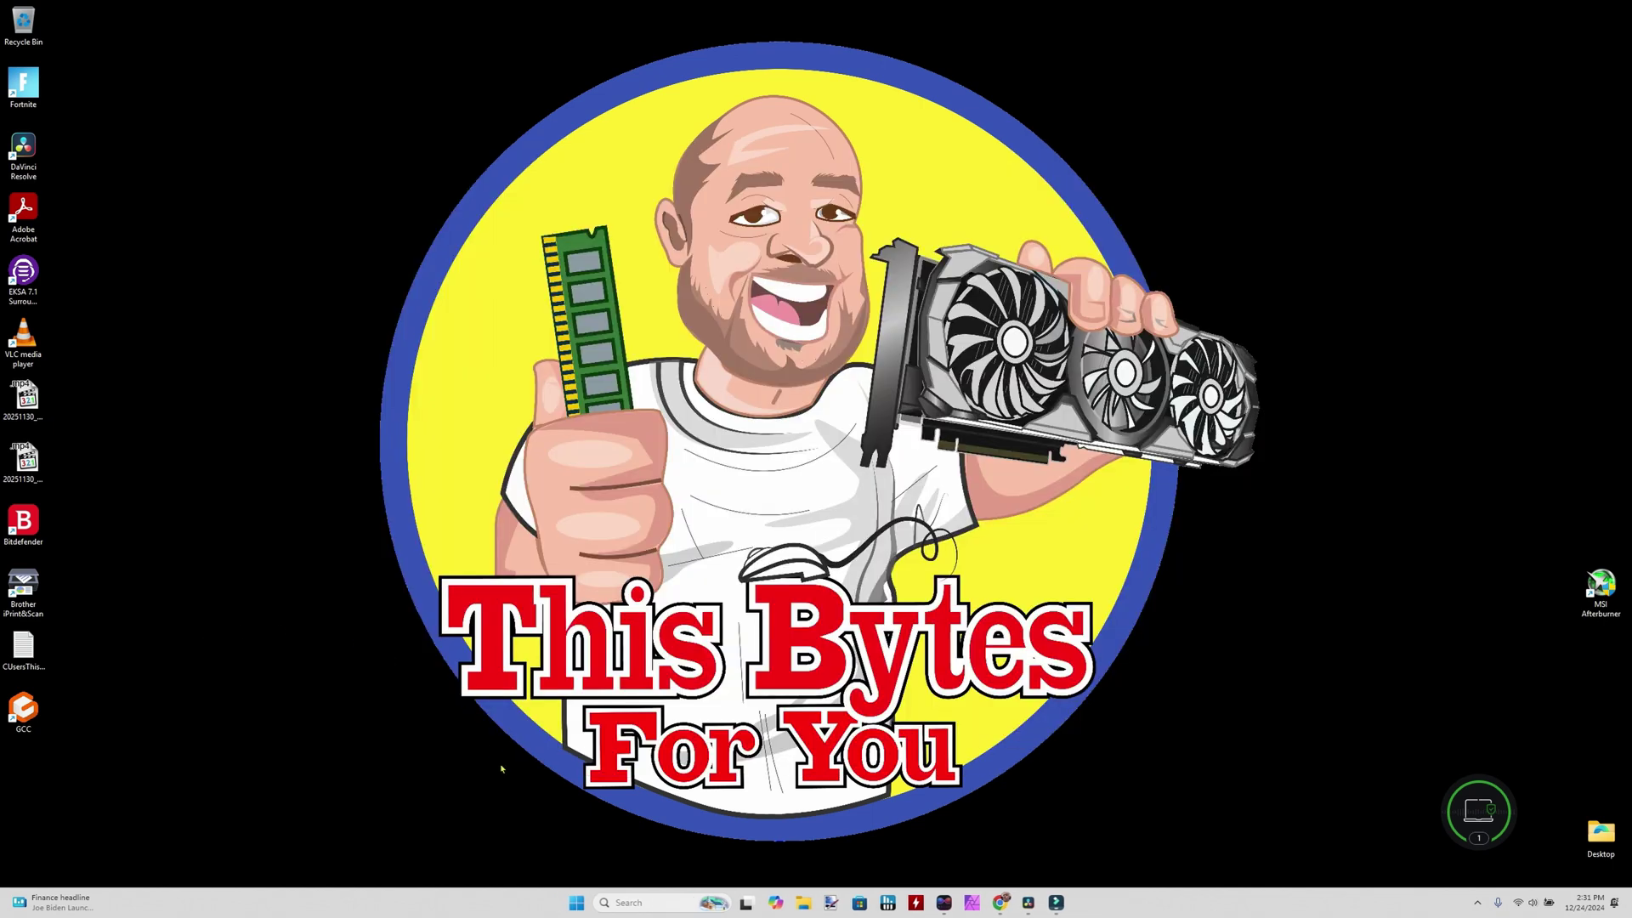
{"action": "left_click", "coordinate": [577, 903]}
{"action": "type", "text": "event"}
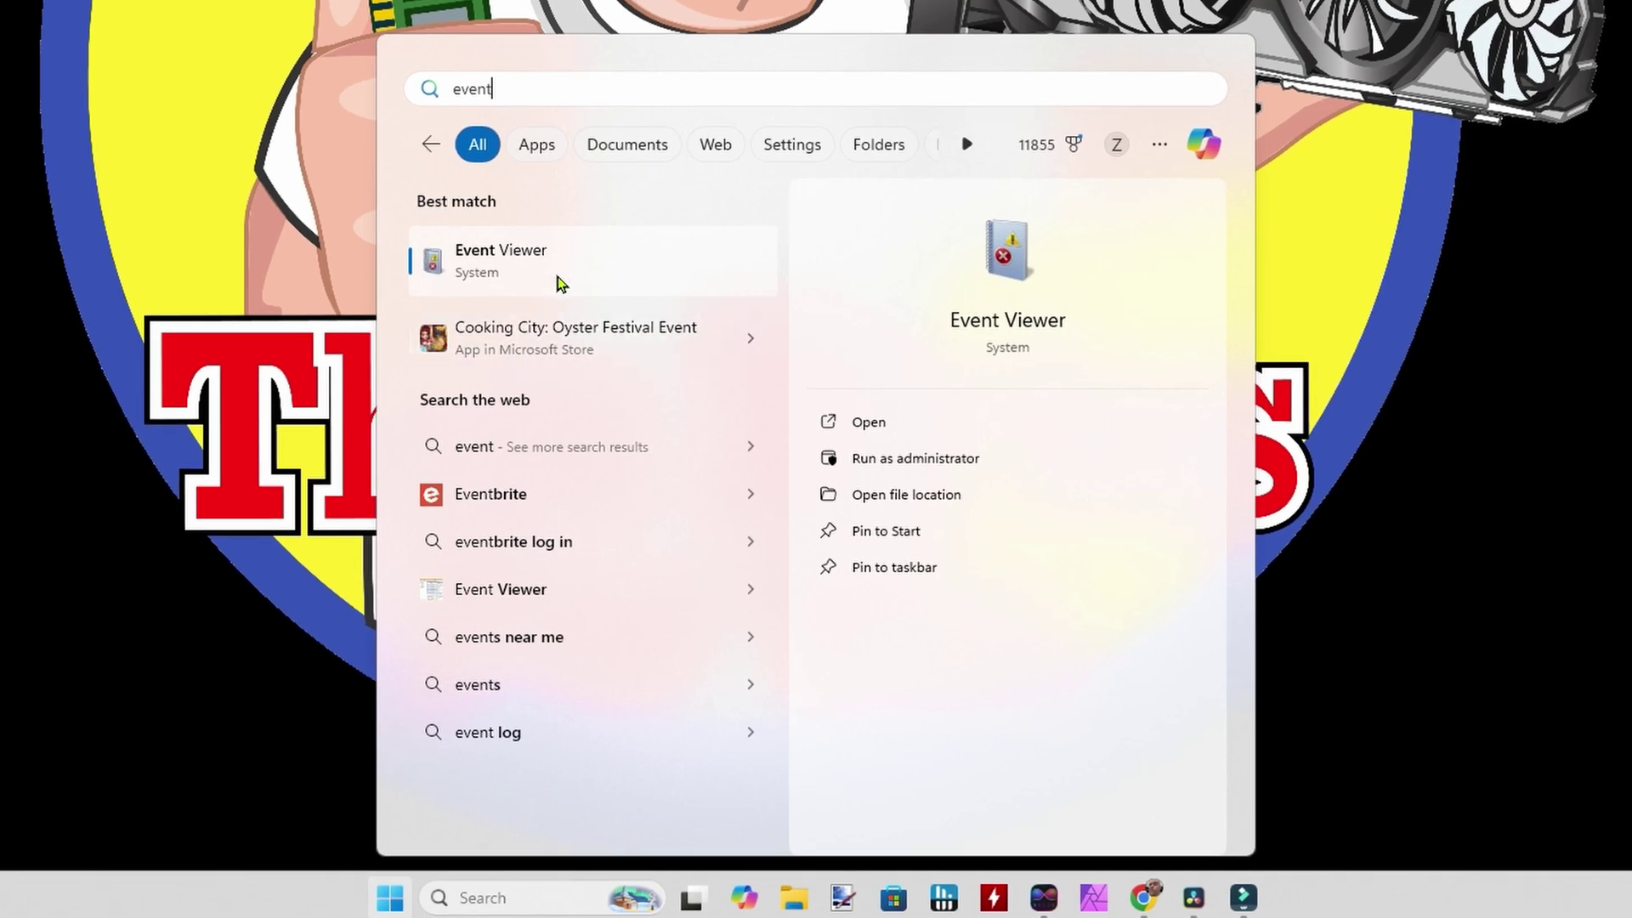
{"action": "left_click", "coordinate": [556, 271]}
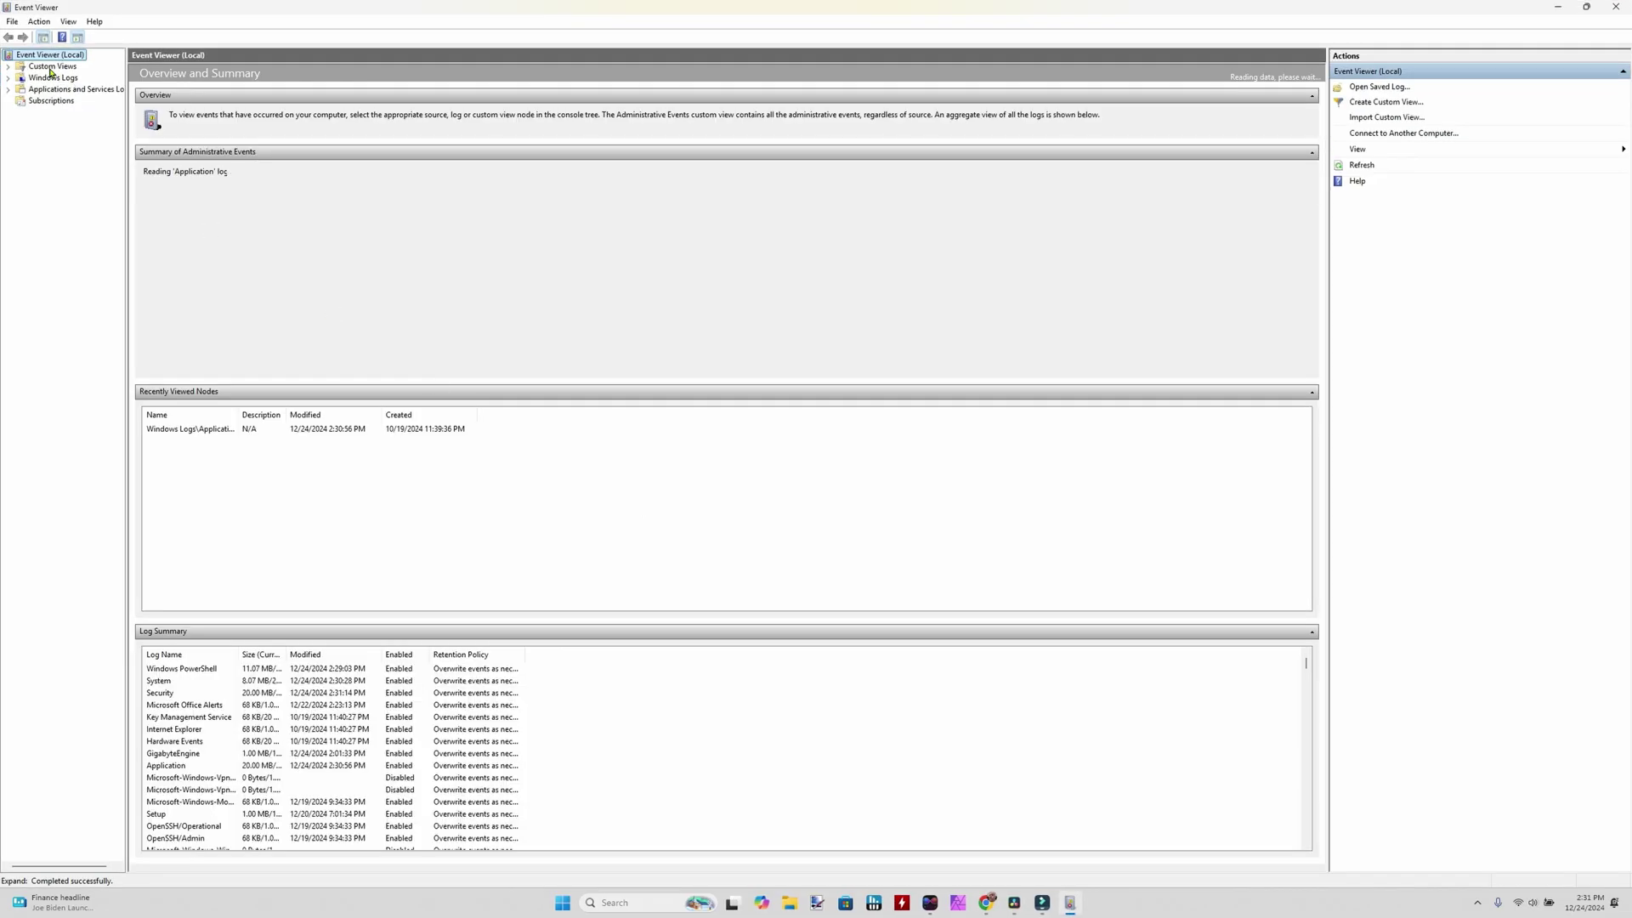
{"action": "double_click", "coordinate": [49, 81]}
{"action": "left_click", "coordinate": [59, 91]}
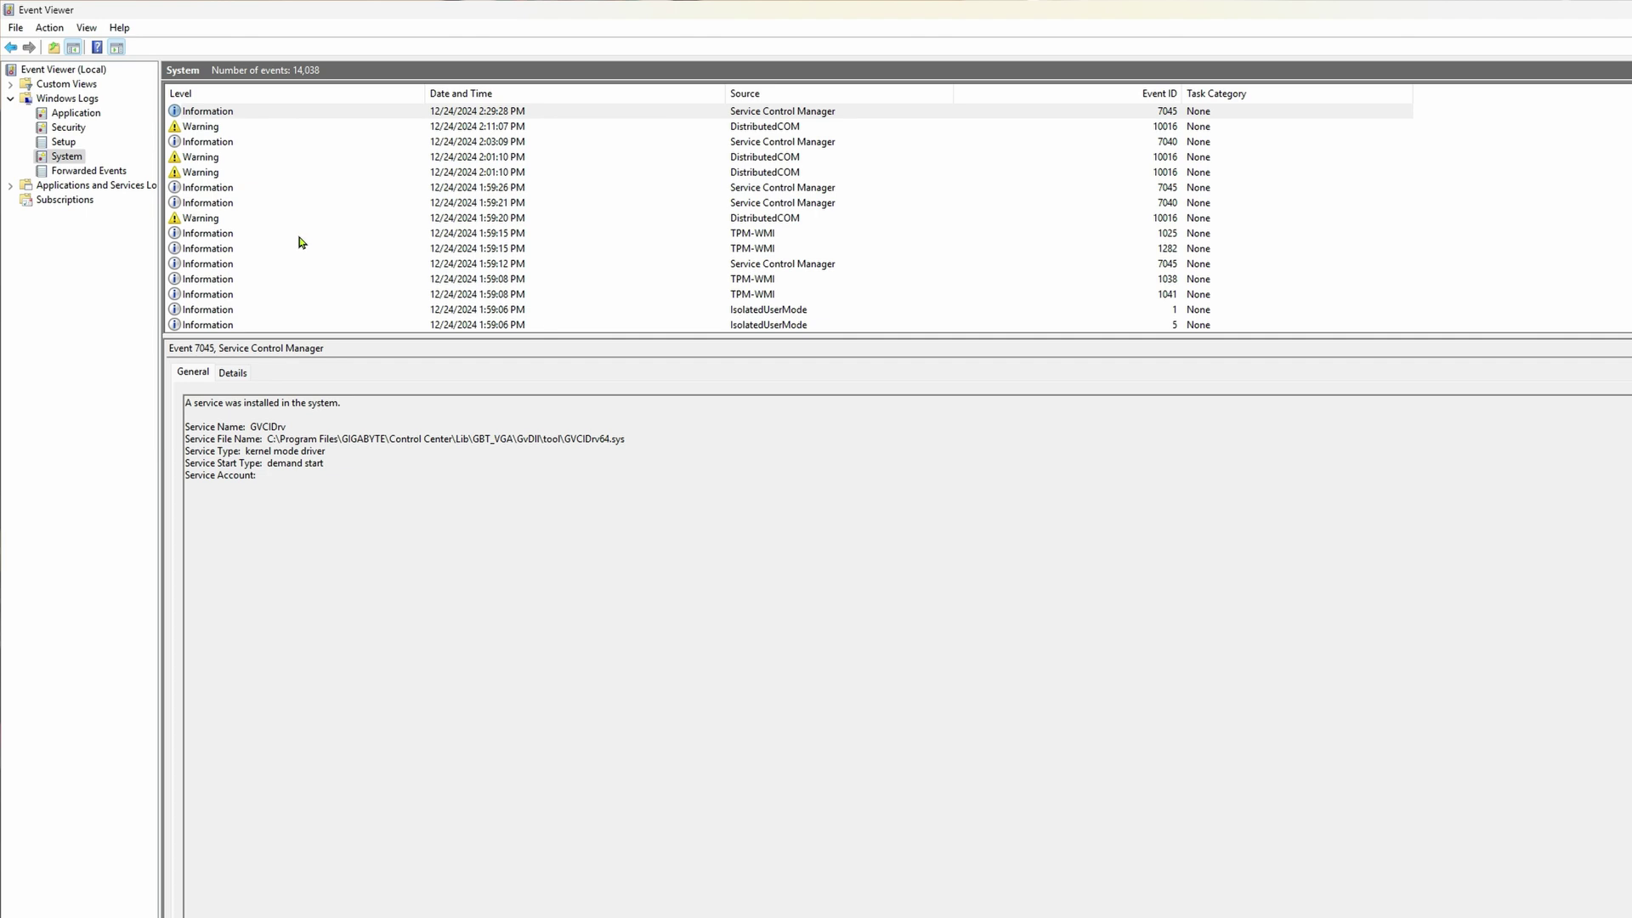
Open the 2:31:07 Error event's details and select its faulting application path line
{"action": "left_click", "coordinate": [74, 115]}
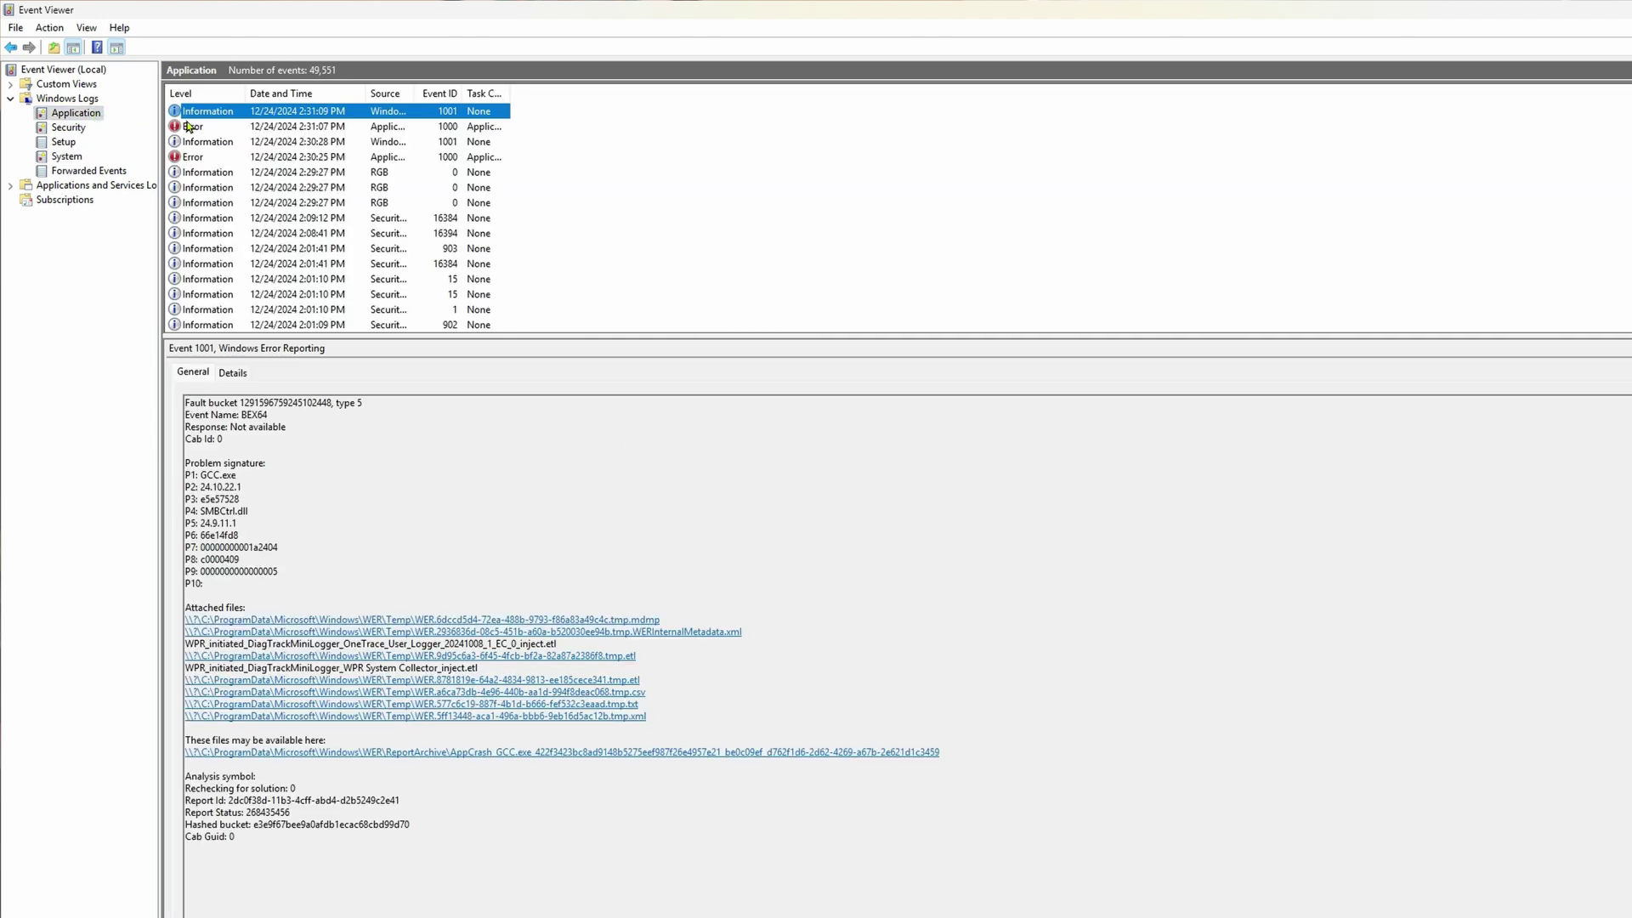
{"action": "left_click", "coordinate": [188, 127]}
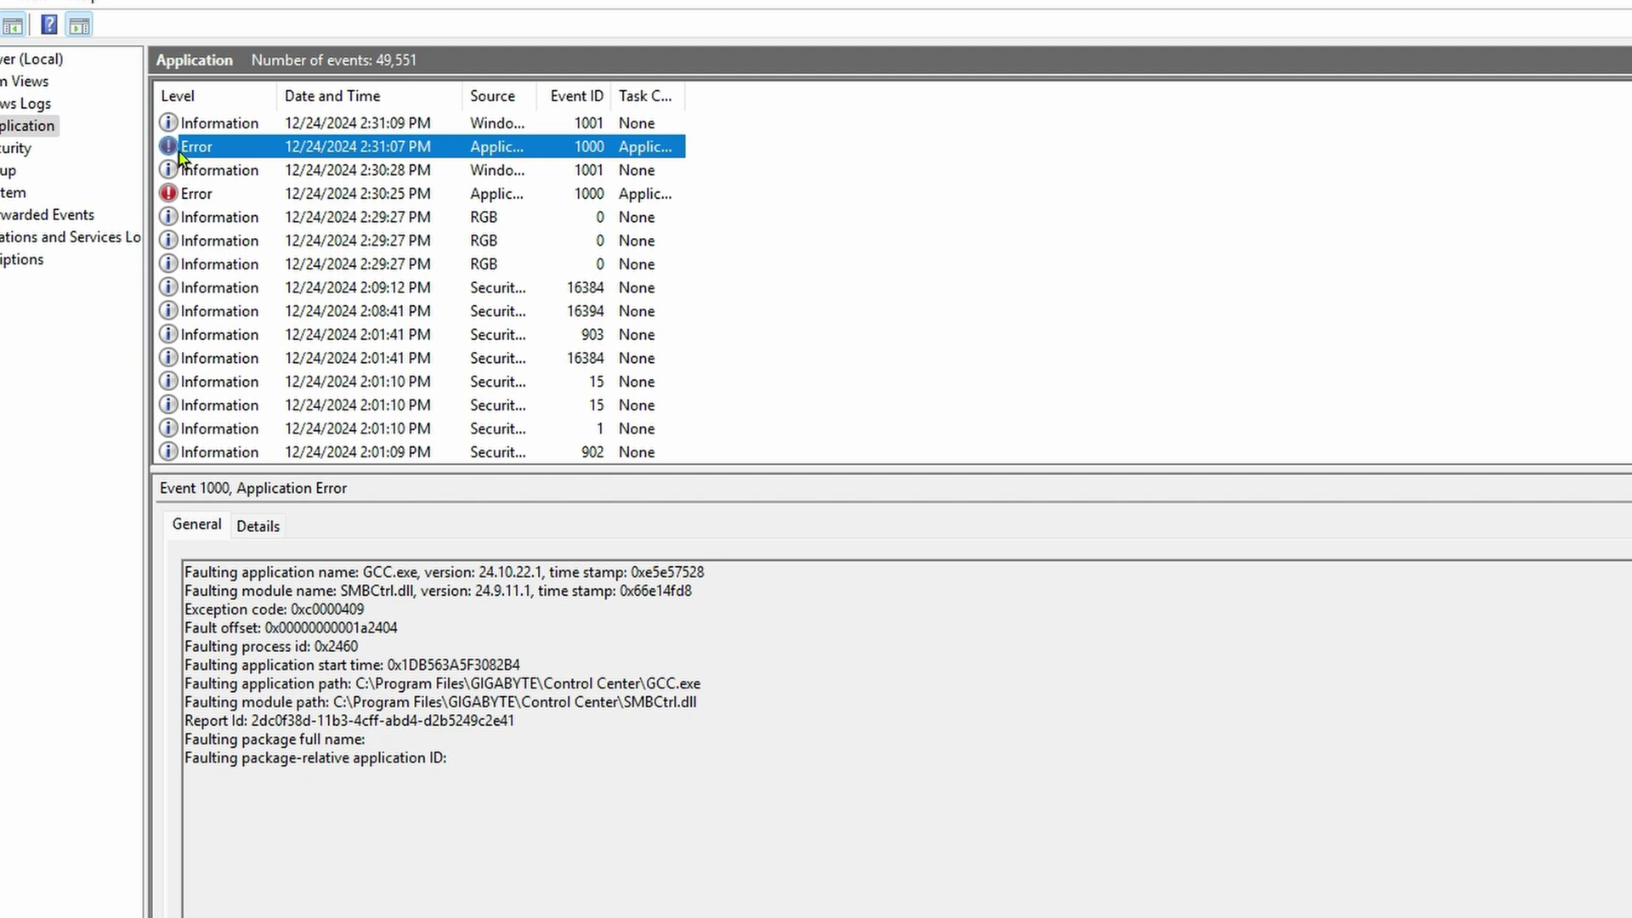
{"action": "left_click_drag", "start_coordinate": [201, 233], "coordinate": [204, 370]}
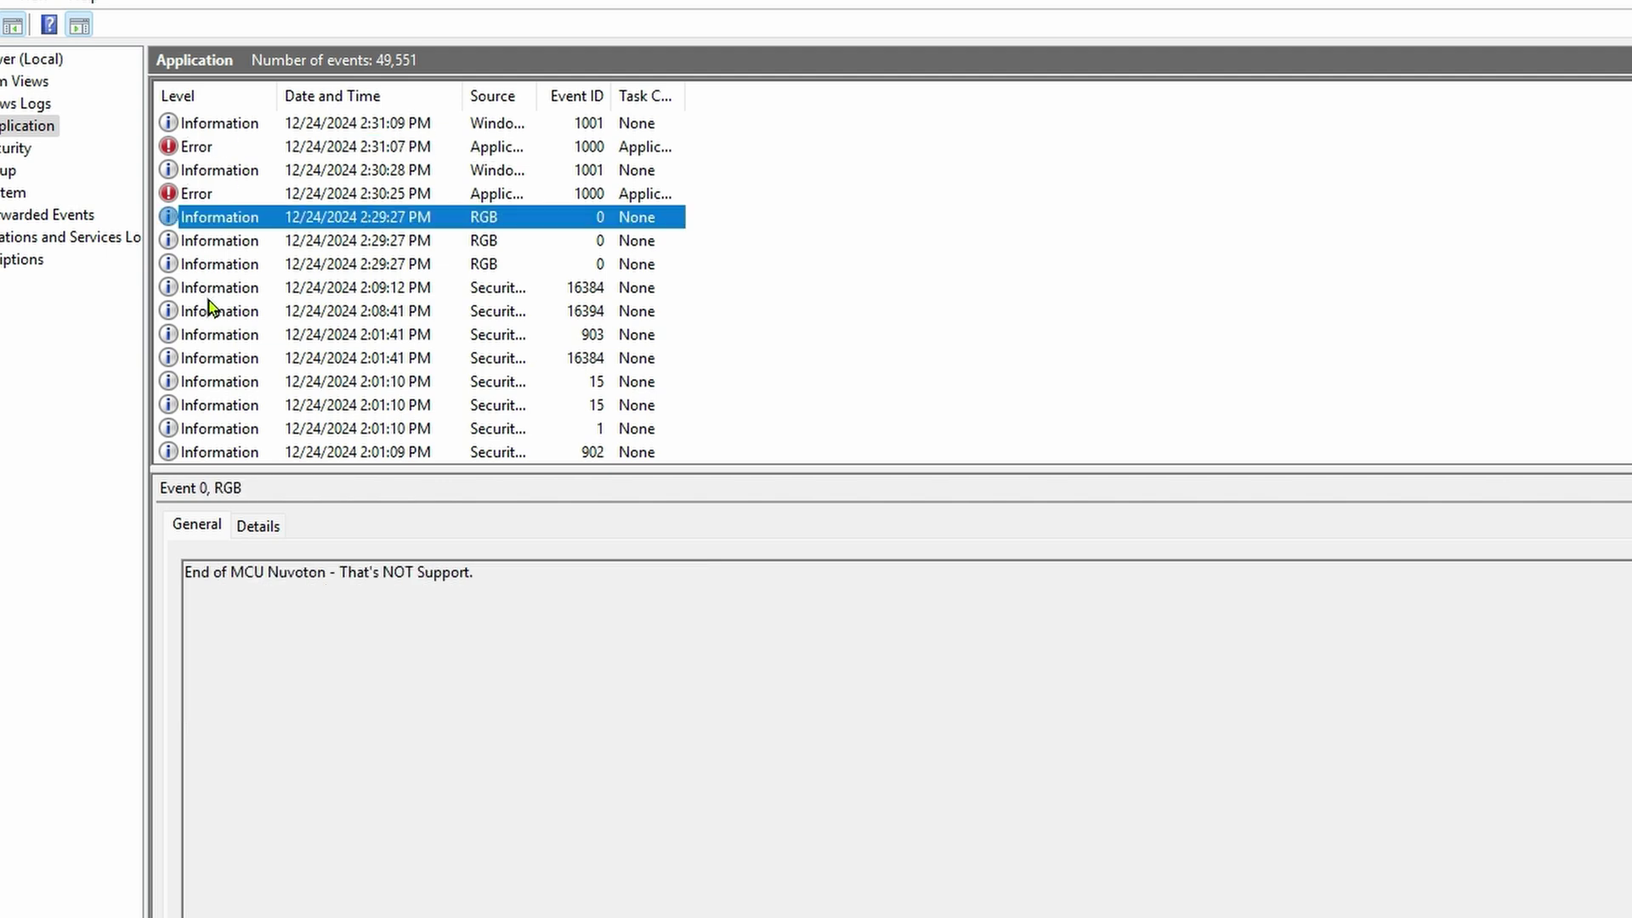
{"action": "left_click", "coordinate": [203, 156]}
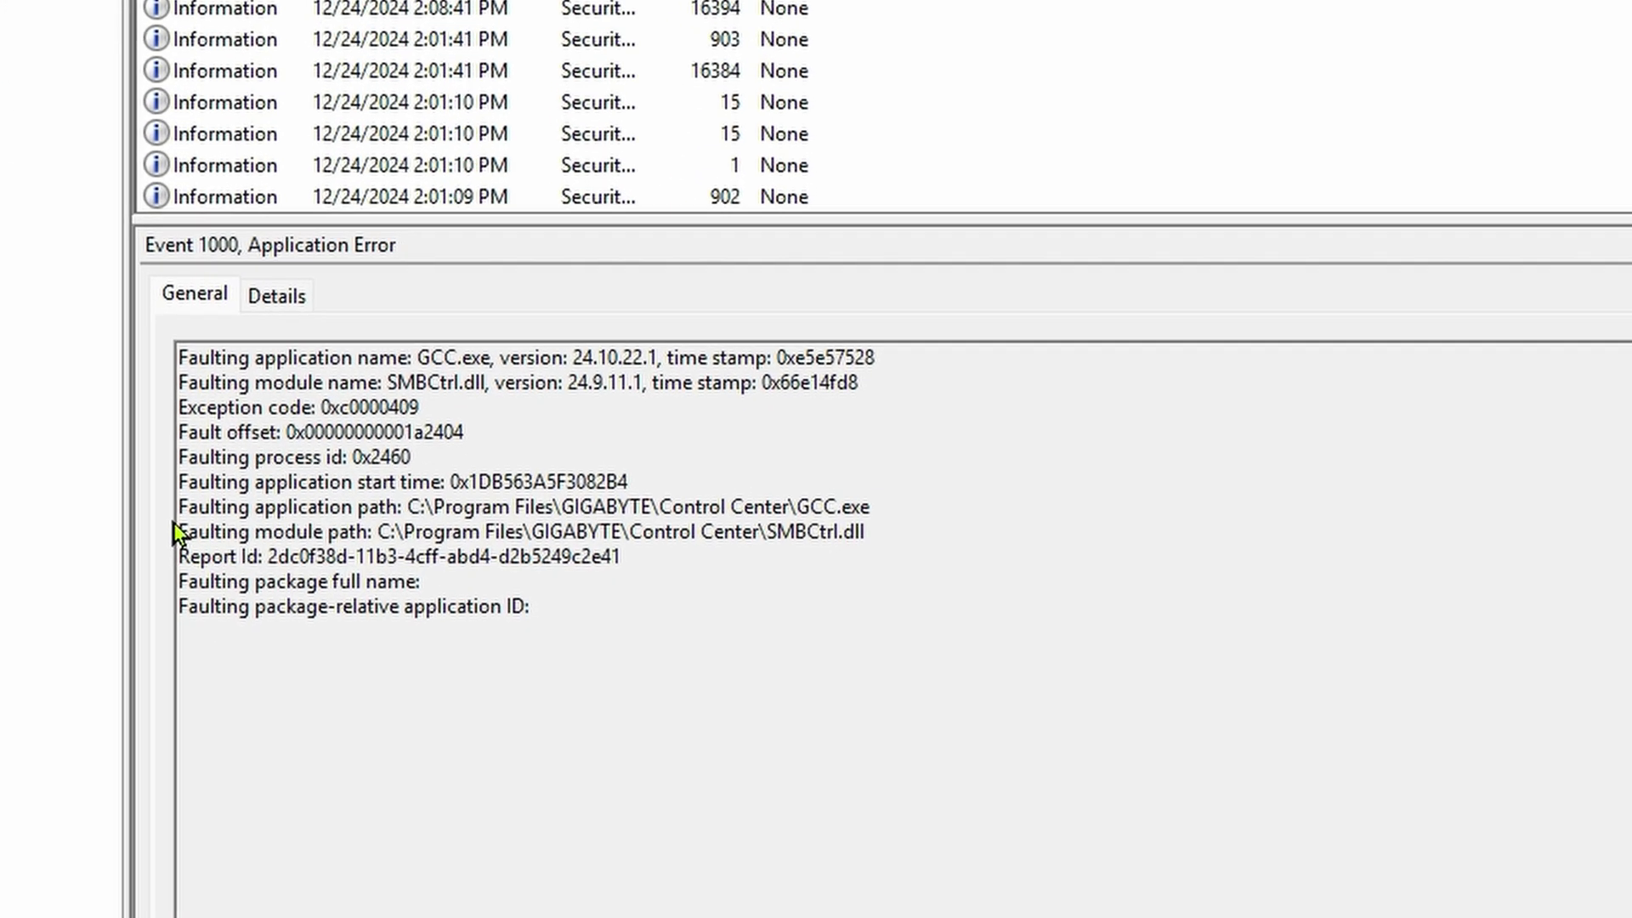
{"action": "triple_click", "coordinate": [217, 684]}
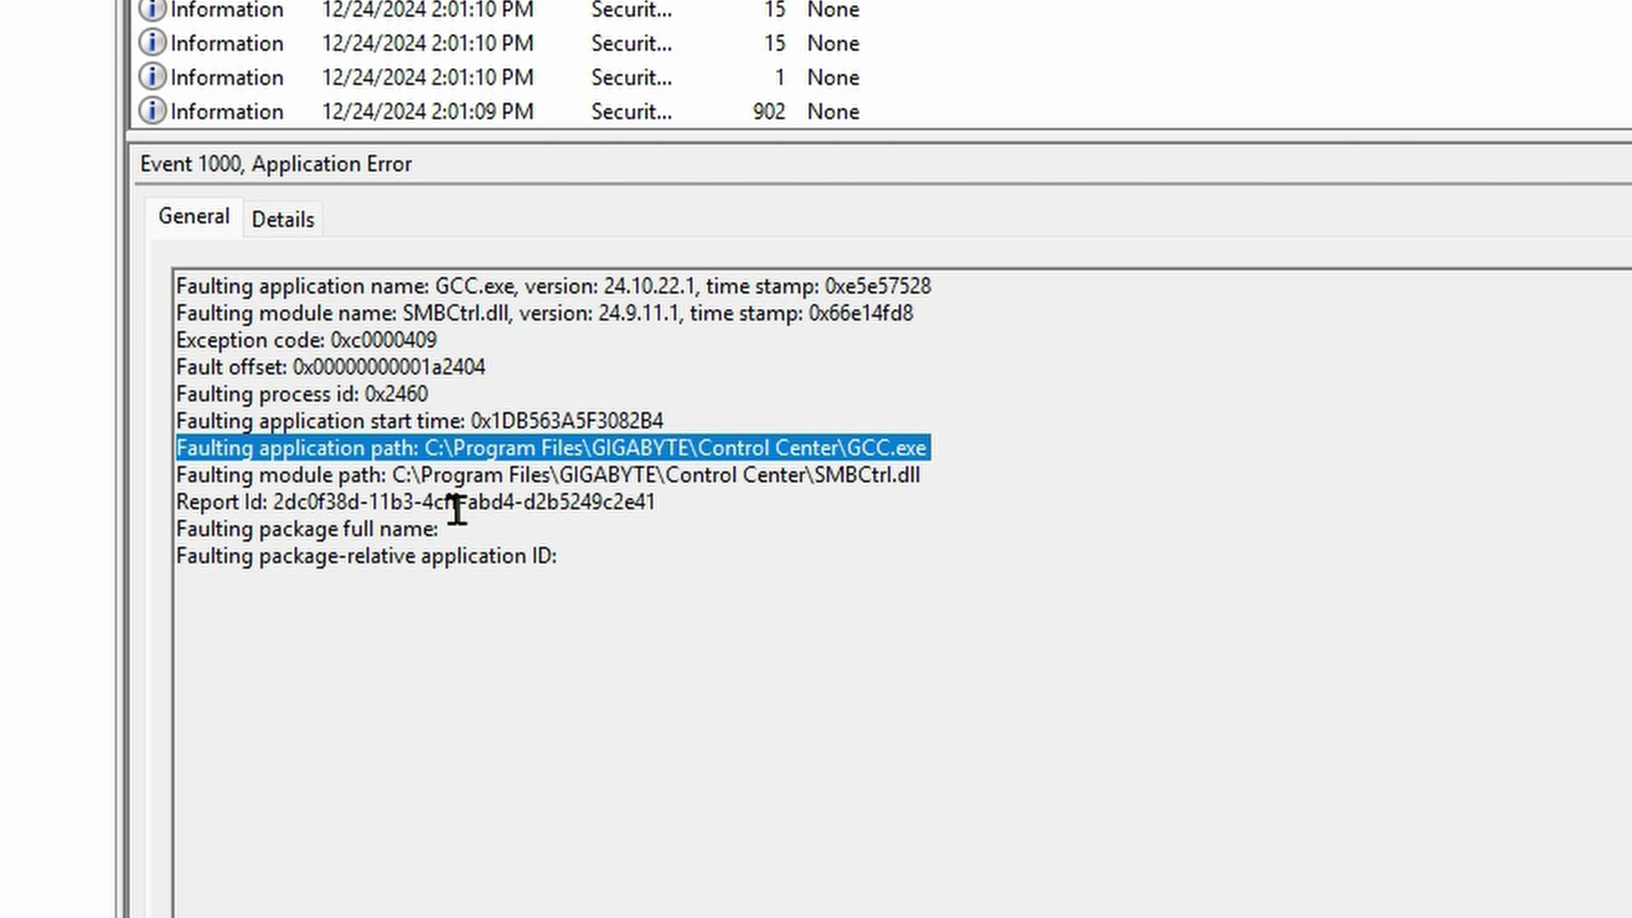
Select the Control Center folder path within the SMBCtrl.dll faulting module path to copy
{"action": "left_click", "coordinate": [178, 481]}
{"action": "left_click_drag", "start_coordinate": [201, 485], "coordinate": [357, 487]}
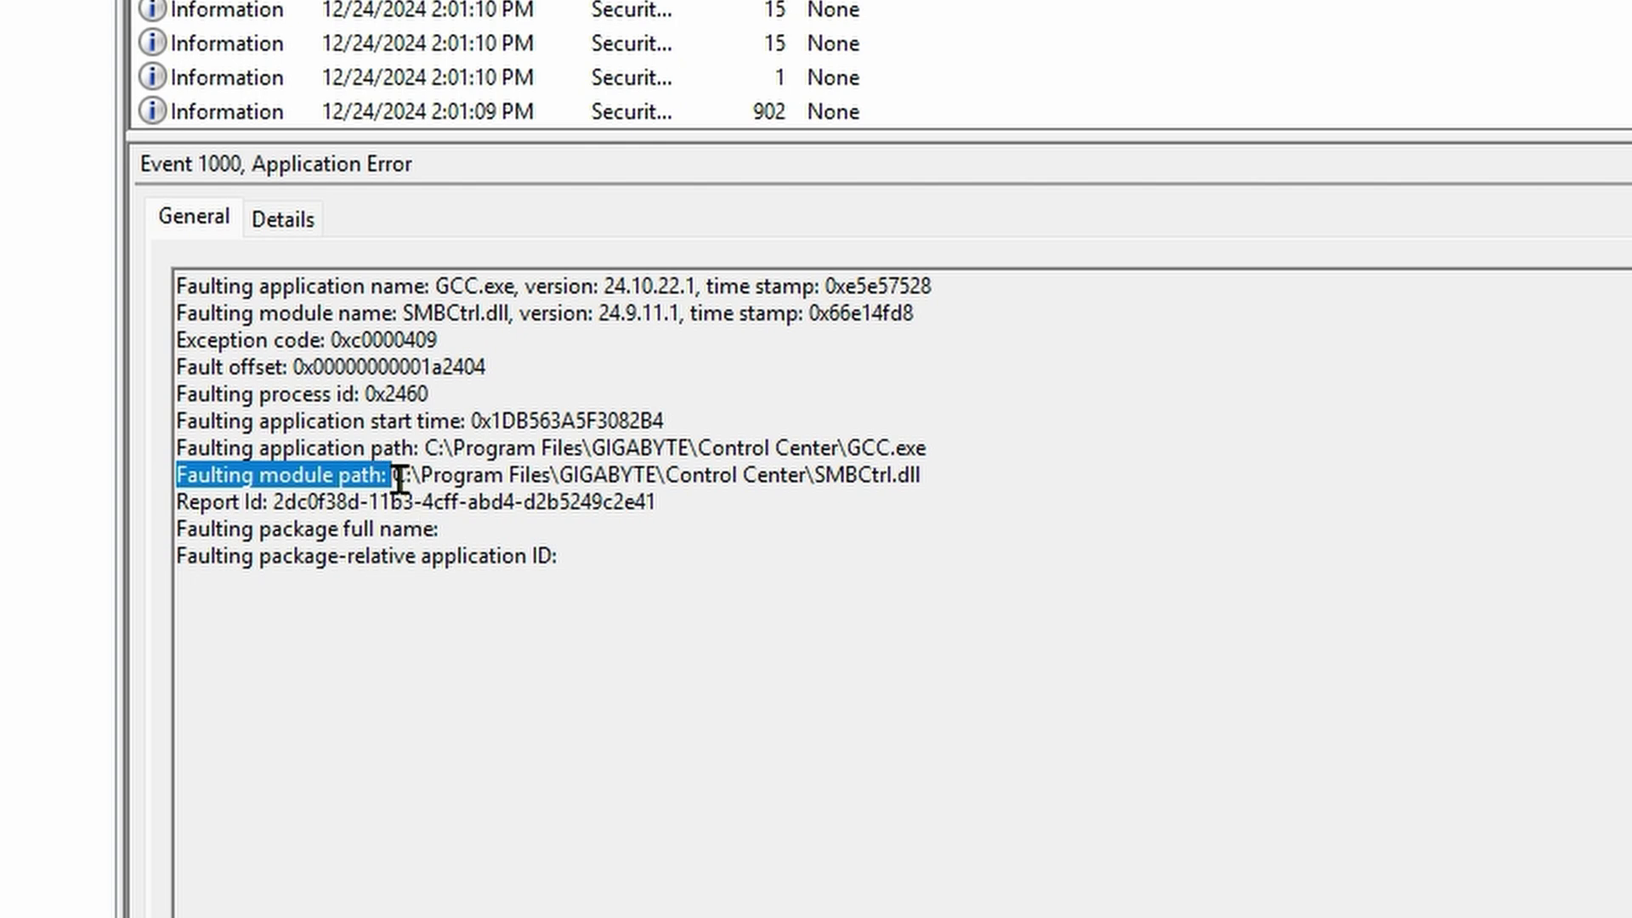
{"action": "left_click", "coordinate": [395, 477]}
{"action": "left_click_drag", "start_coordinate": [400, 475], "coordinate": [900, 459]}
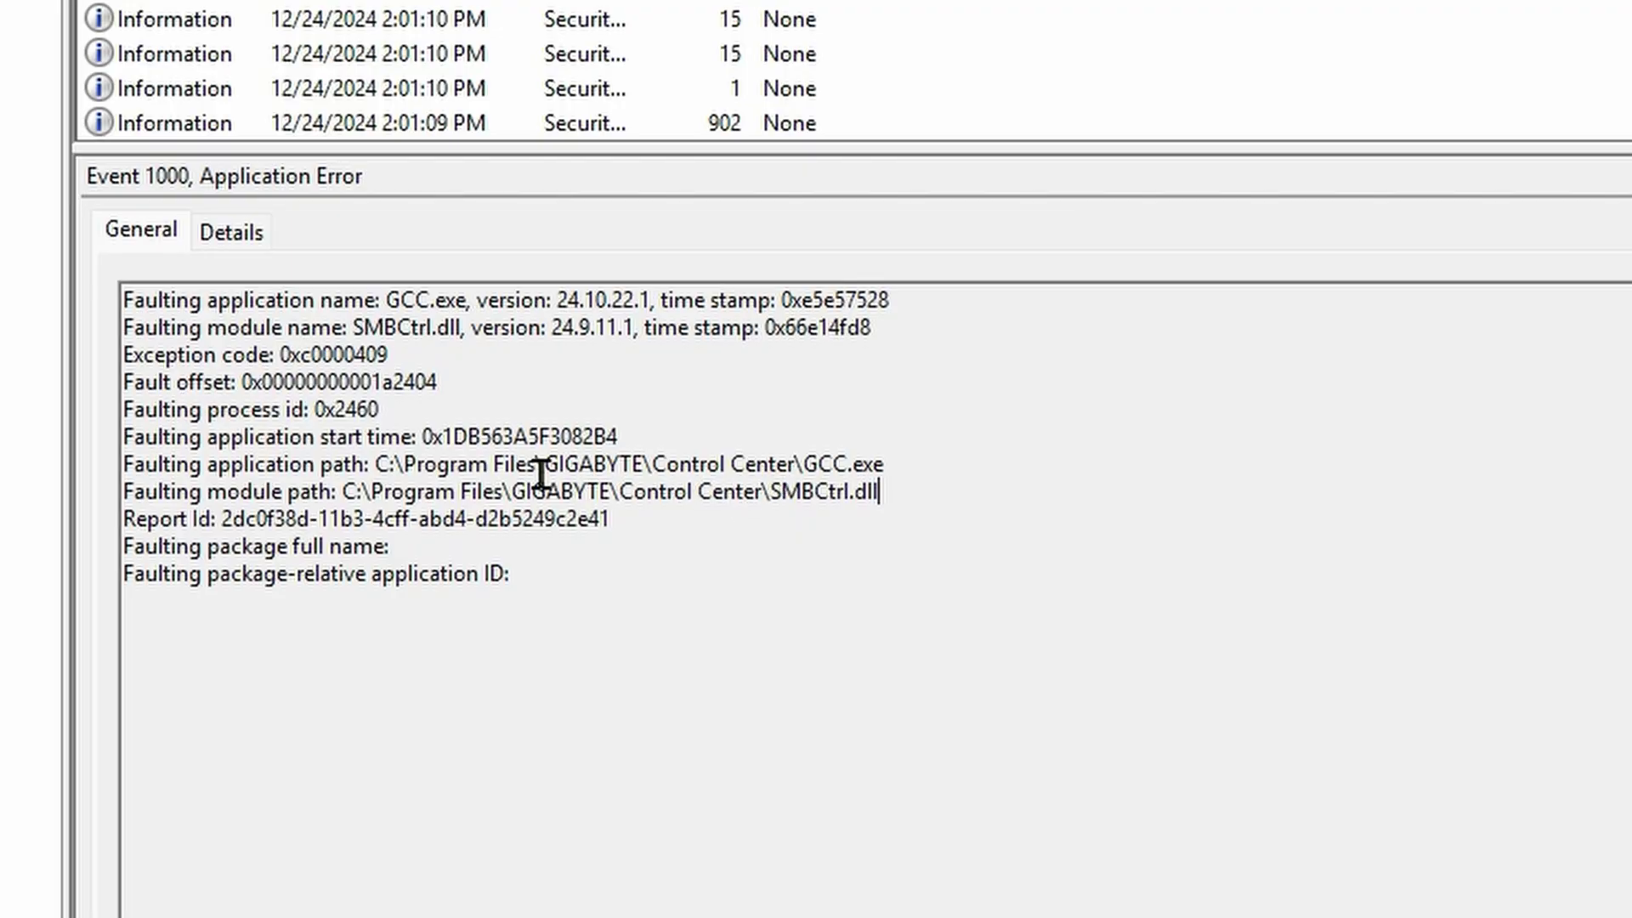
{"action": "left_click_drag", "start_coordinate": [359, 501], "coordinate": [731, 501]}
{"action": "key", "text": "ctrl+c"}
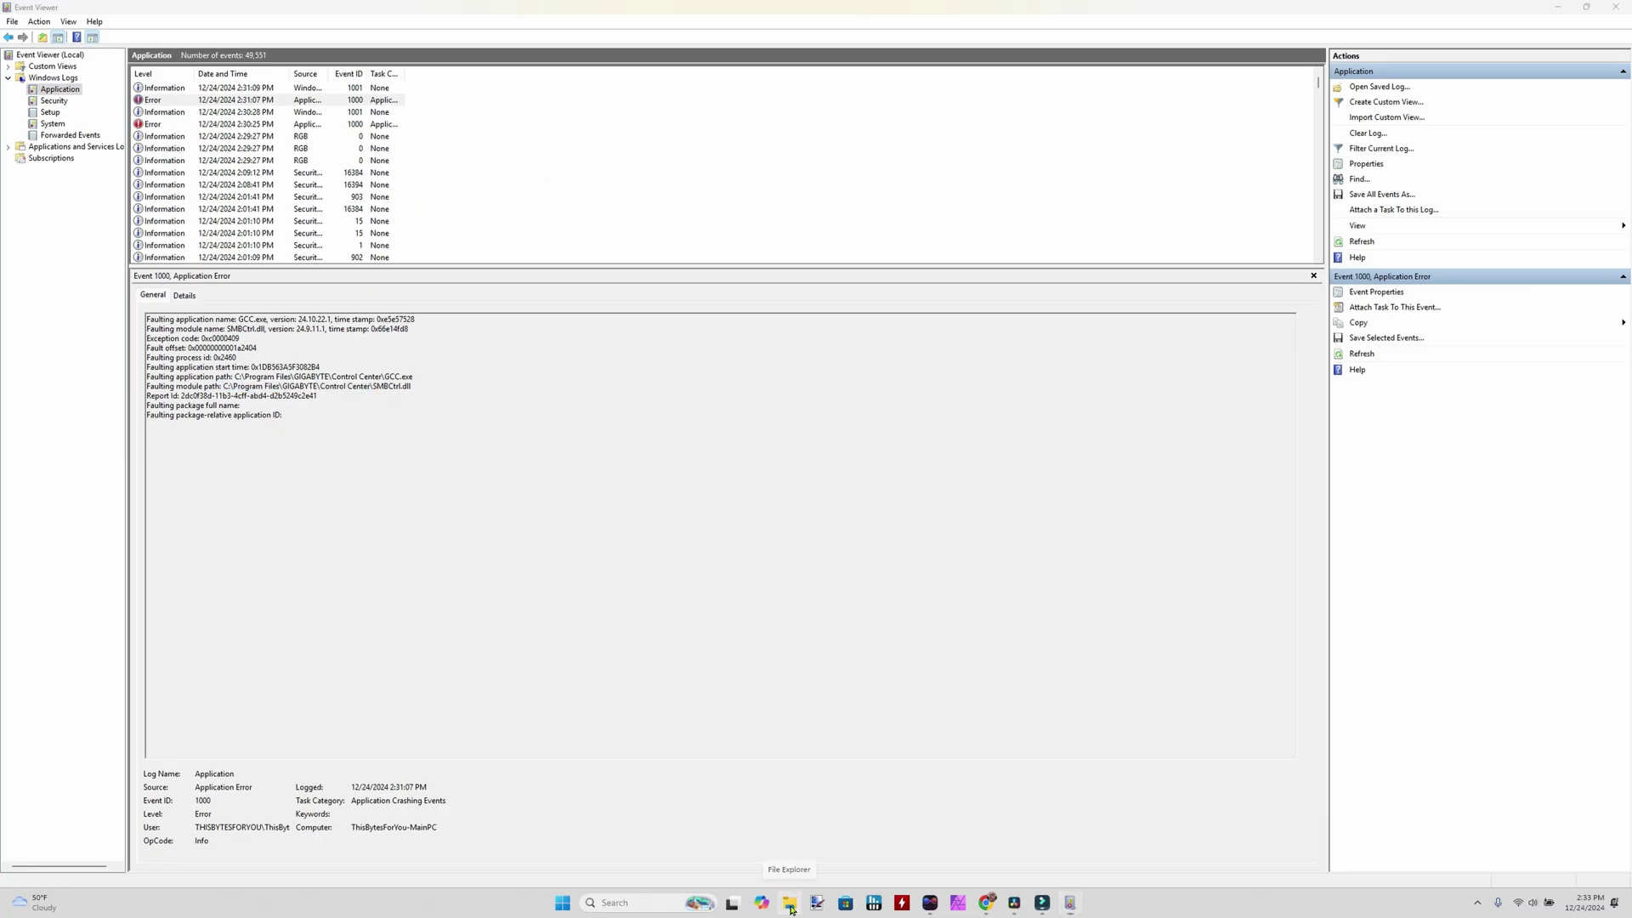
{"action": "left_click", "coordinate": [789, 904]}
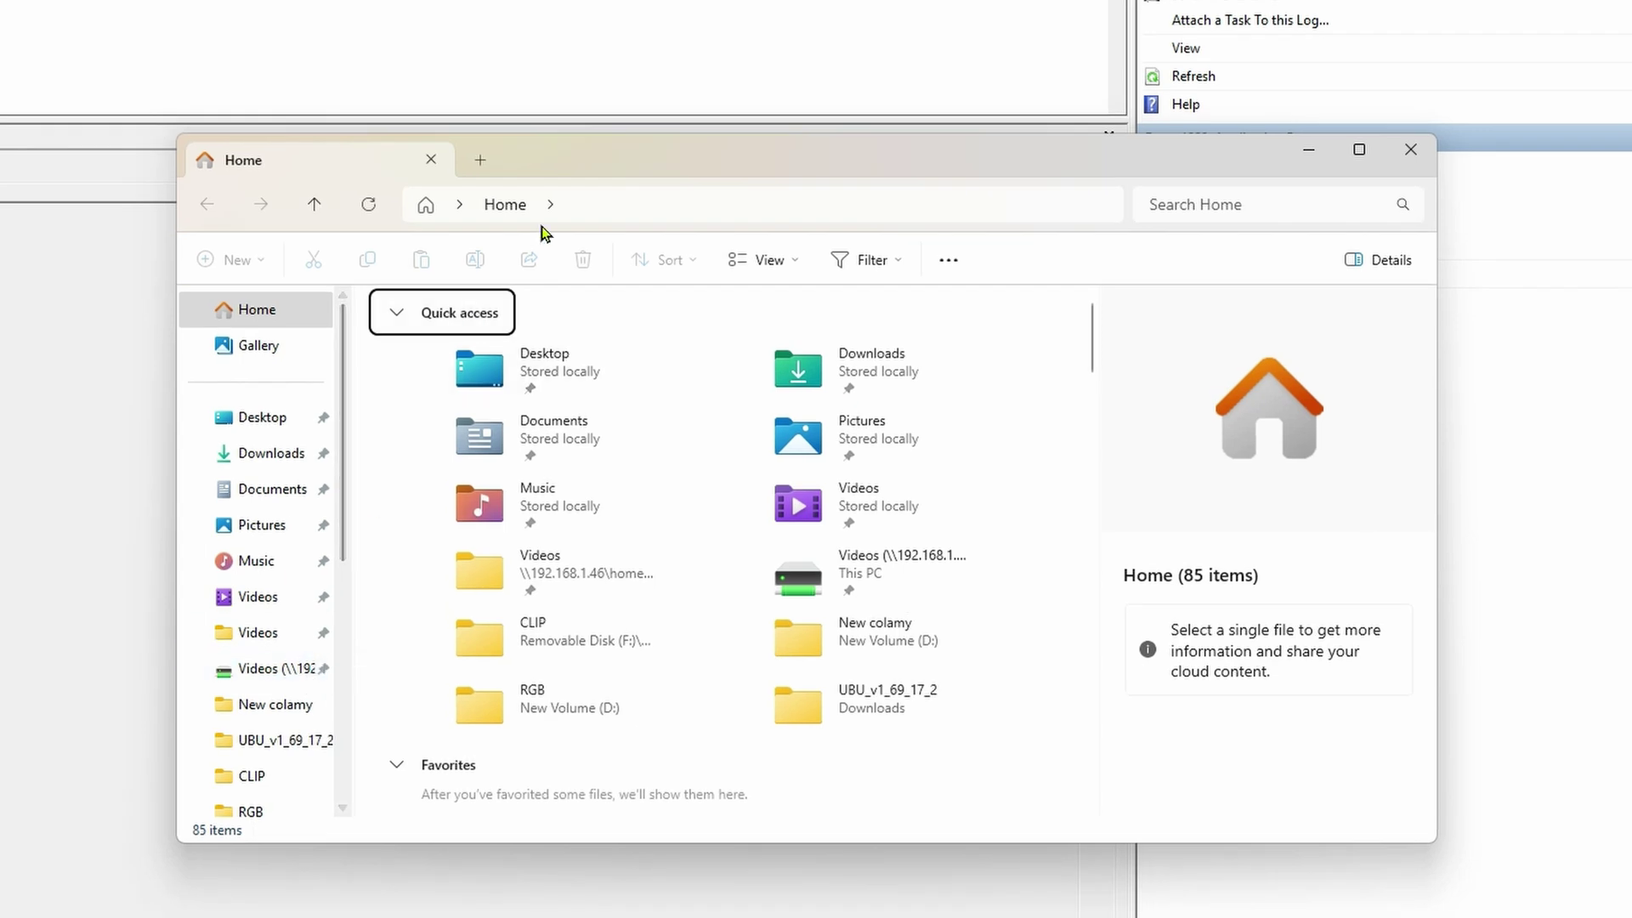
Paste the copied path into File Explorer's address bar to open the Control Center folder
{"action": "left_click", "coordinate": [608, 215]}
{"action": "key", "text": "ctrl+v"}
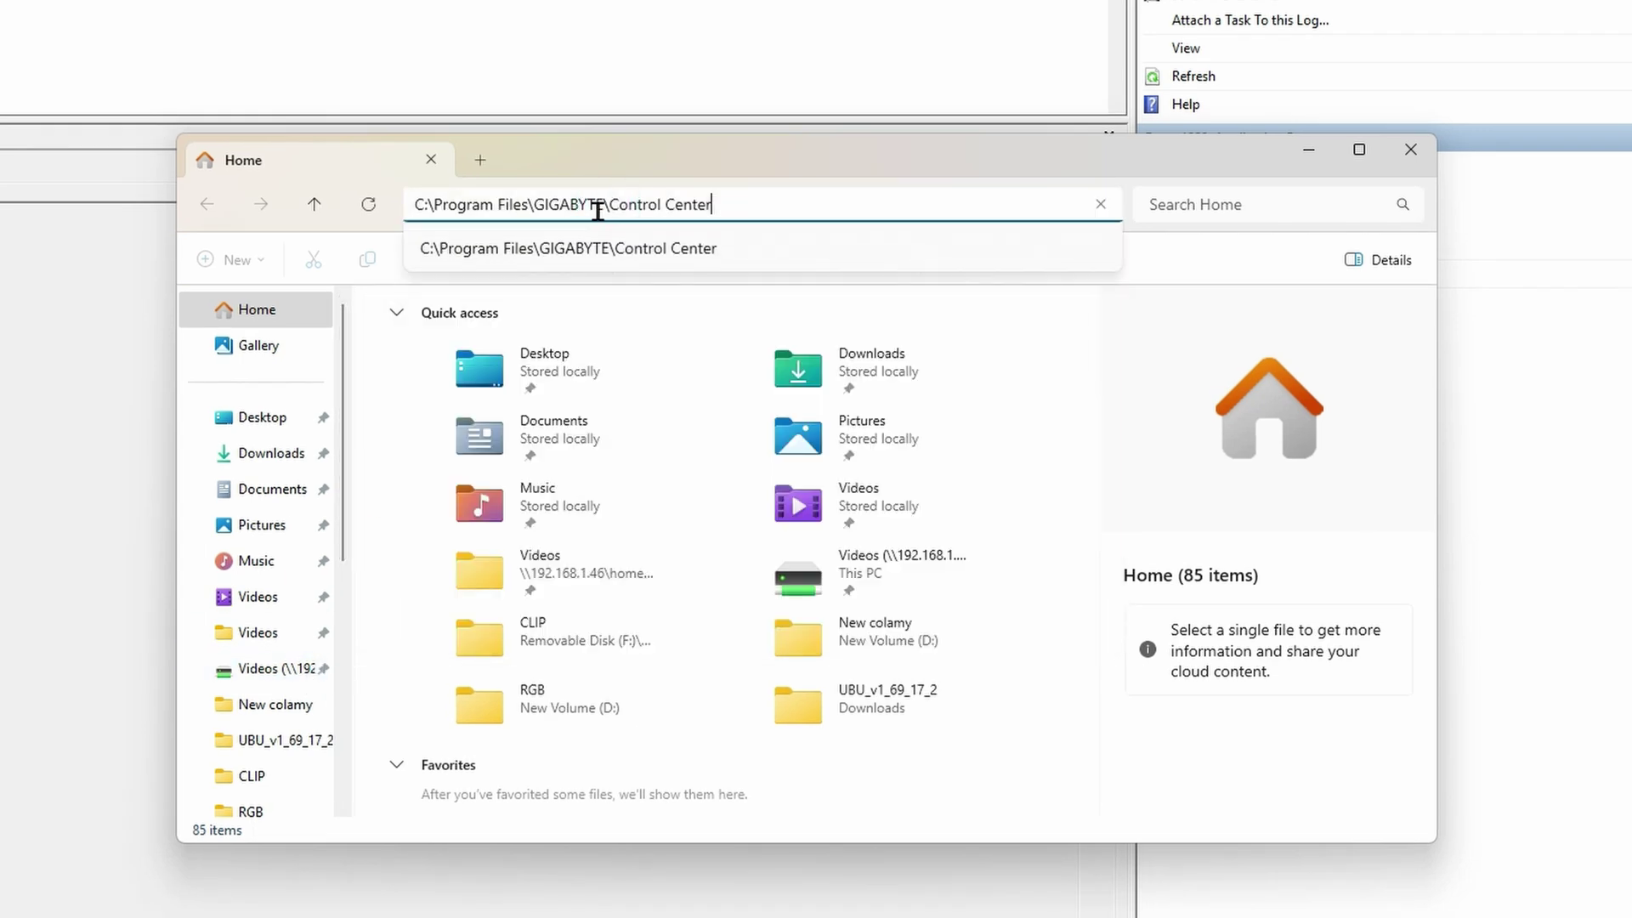
{"action": "key", "text": "Return"}
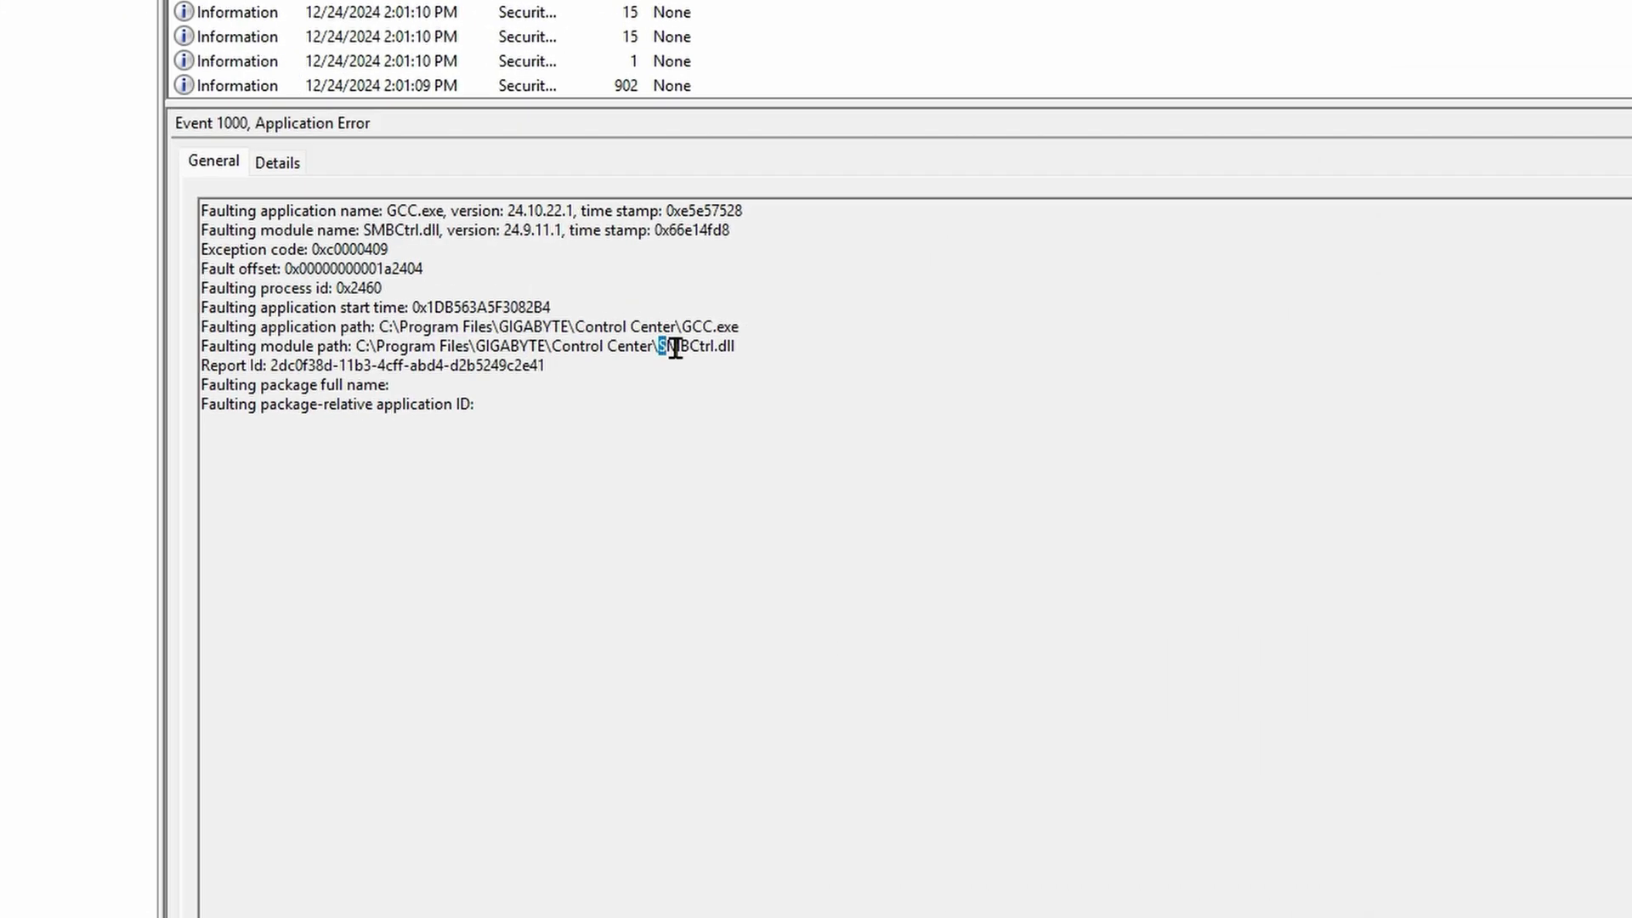
{"action": "left_click_drag", "start_coordinate": [663, 430], "coordinate": [799, 430]}
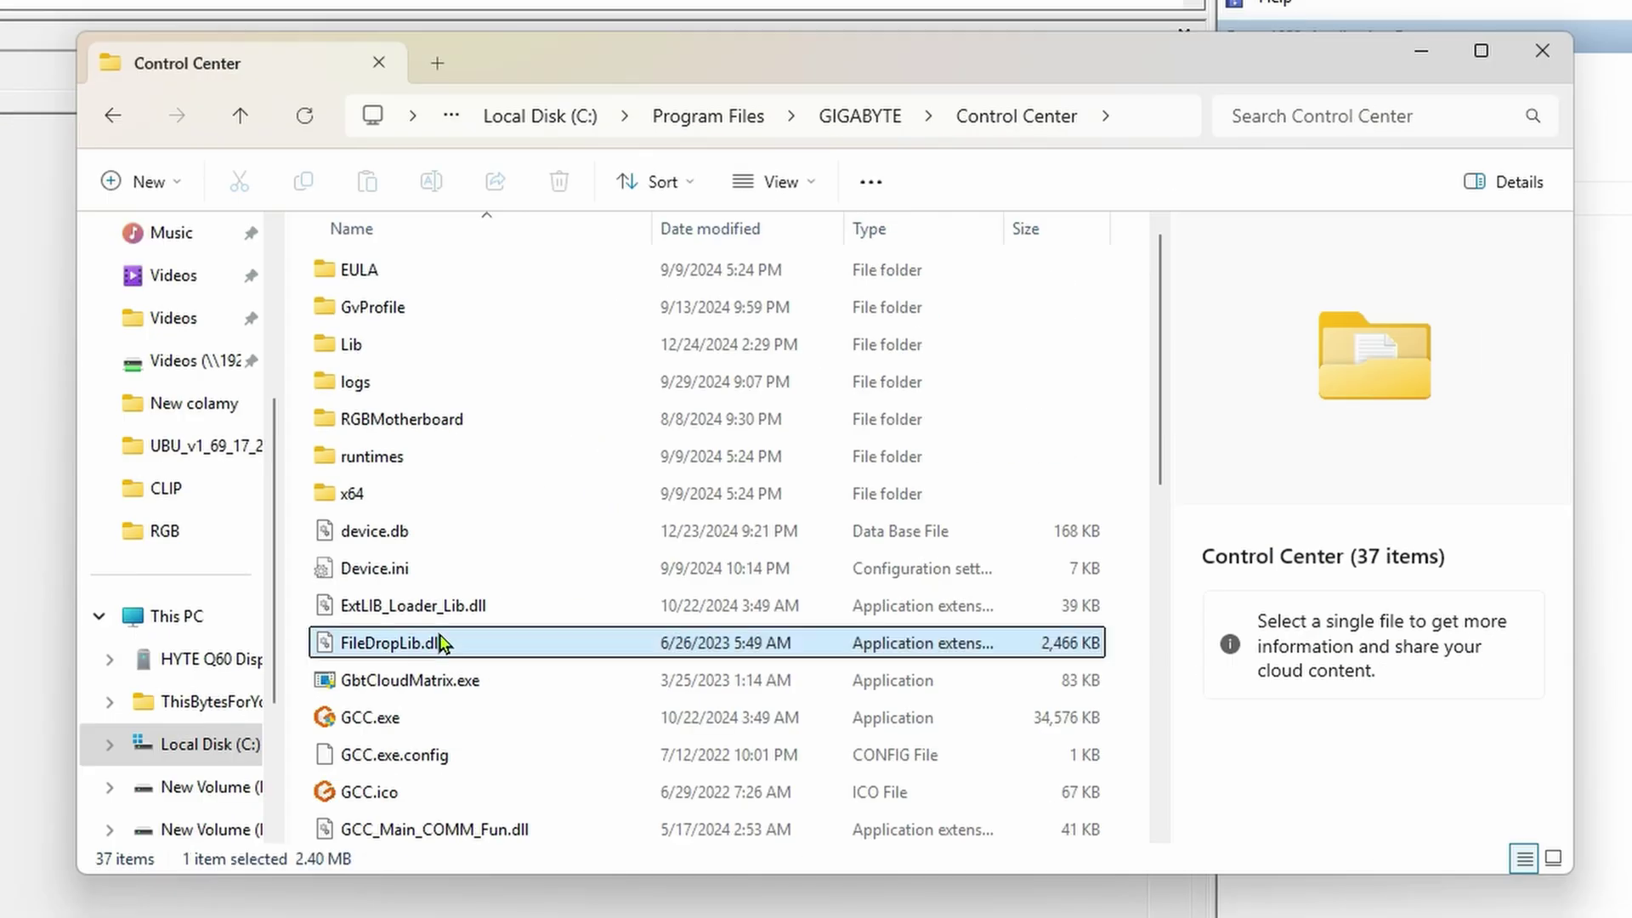
{"action": "type", "text": "smb"}
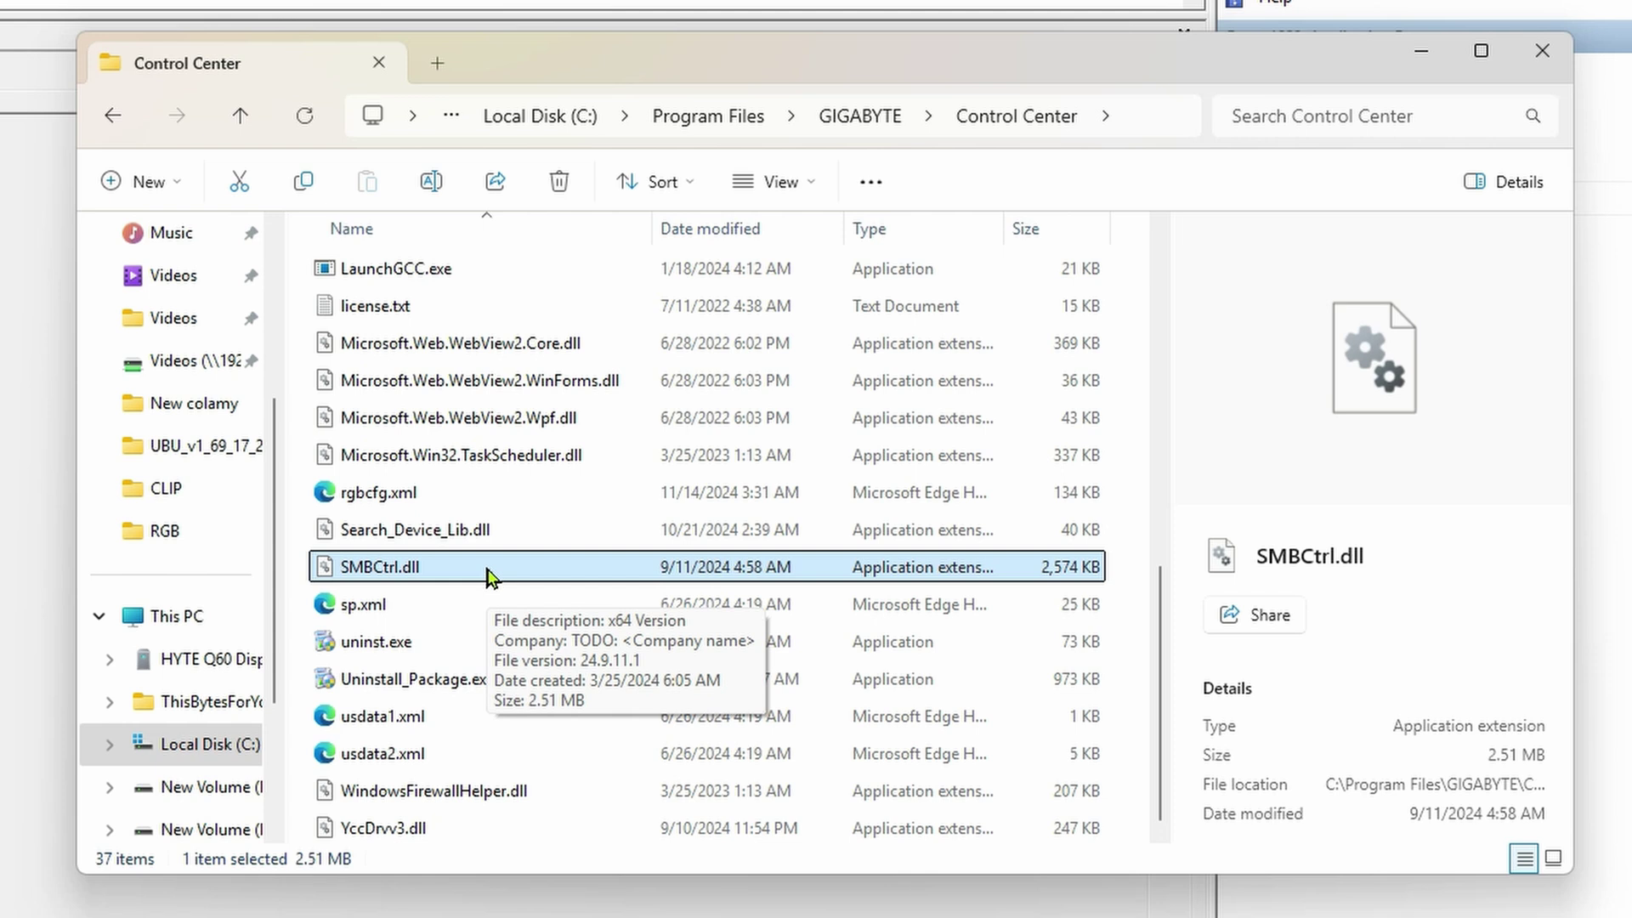
Rename SMBCtrl.dll to 1-SMBCtrl.dll, granting administrator permission
{"action": "key", "text": "F2"}
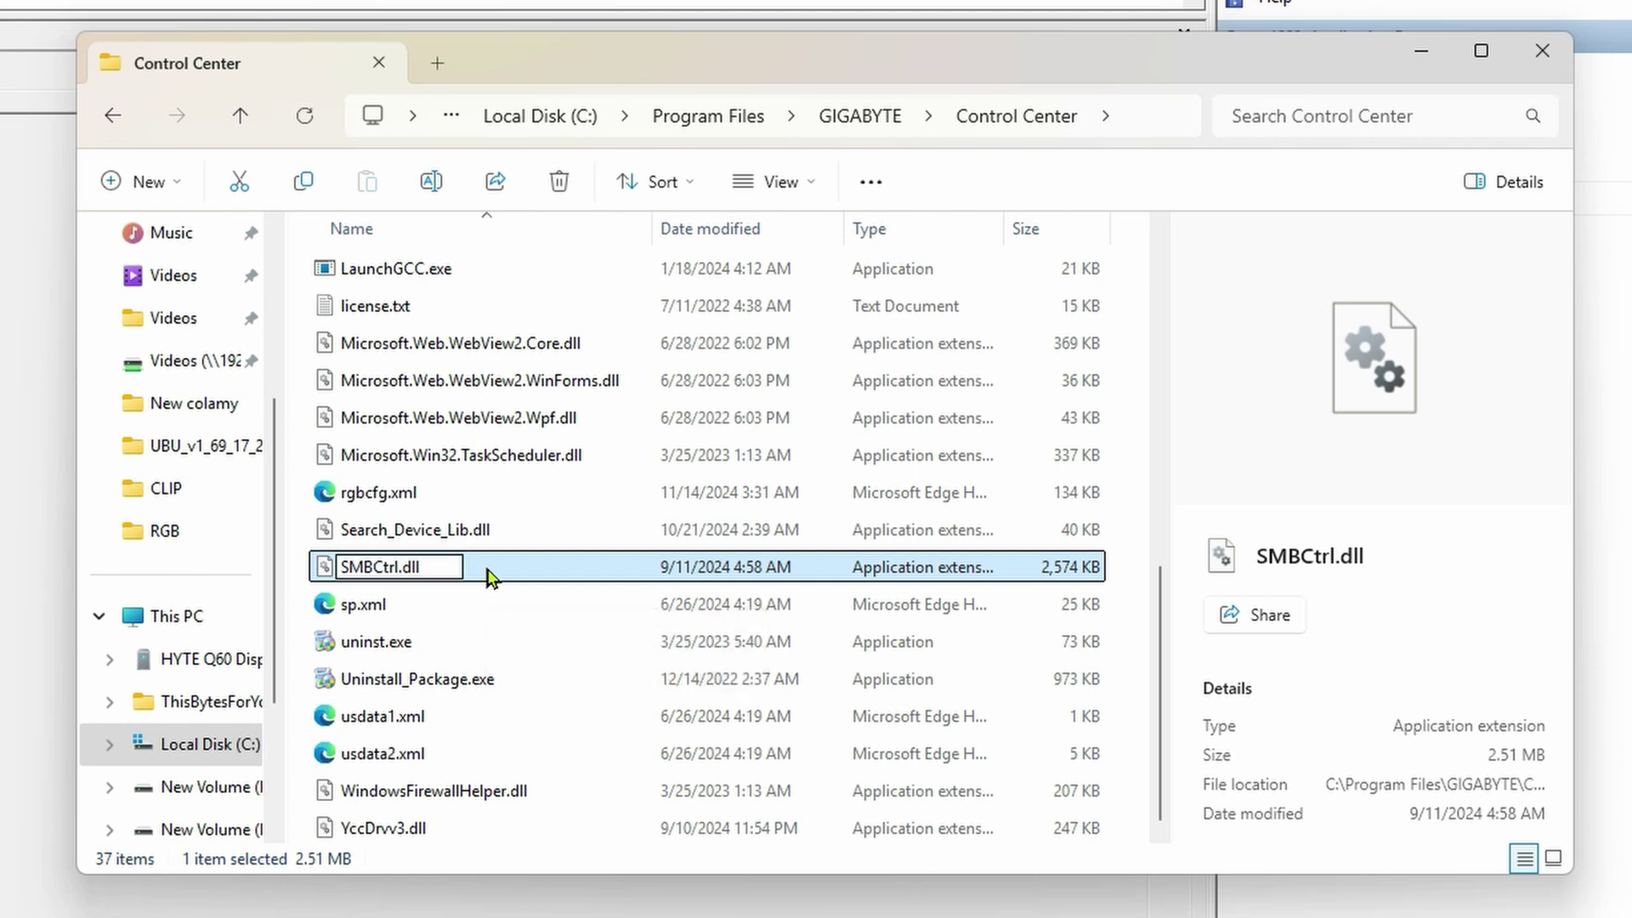
{"action": "key", "text": "Right"}
{"action": "type", "text": "old"}
{"action": "type", "text": "1"}
{"action": "key", "text": "Return"}
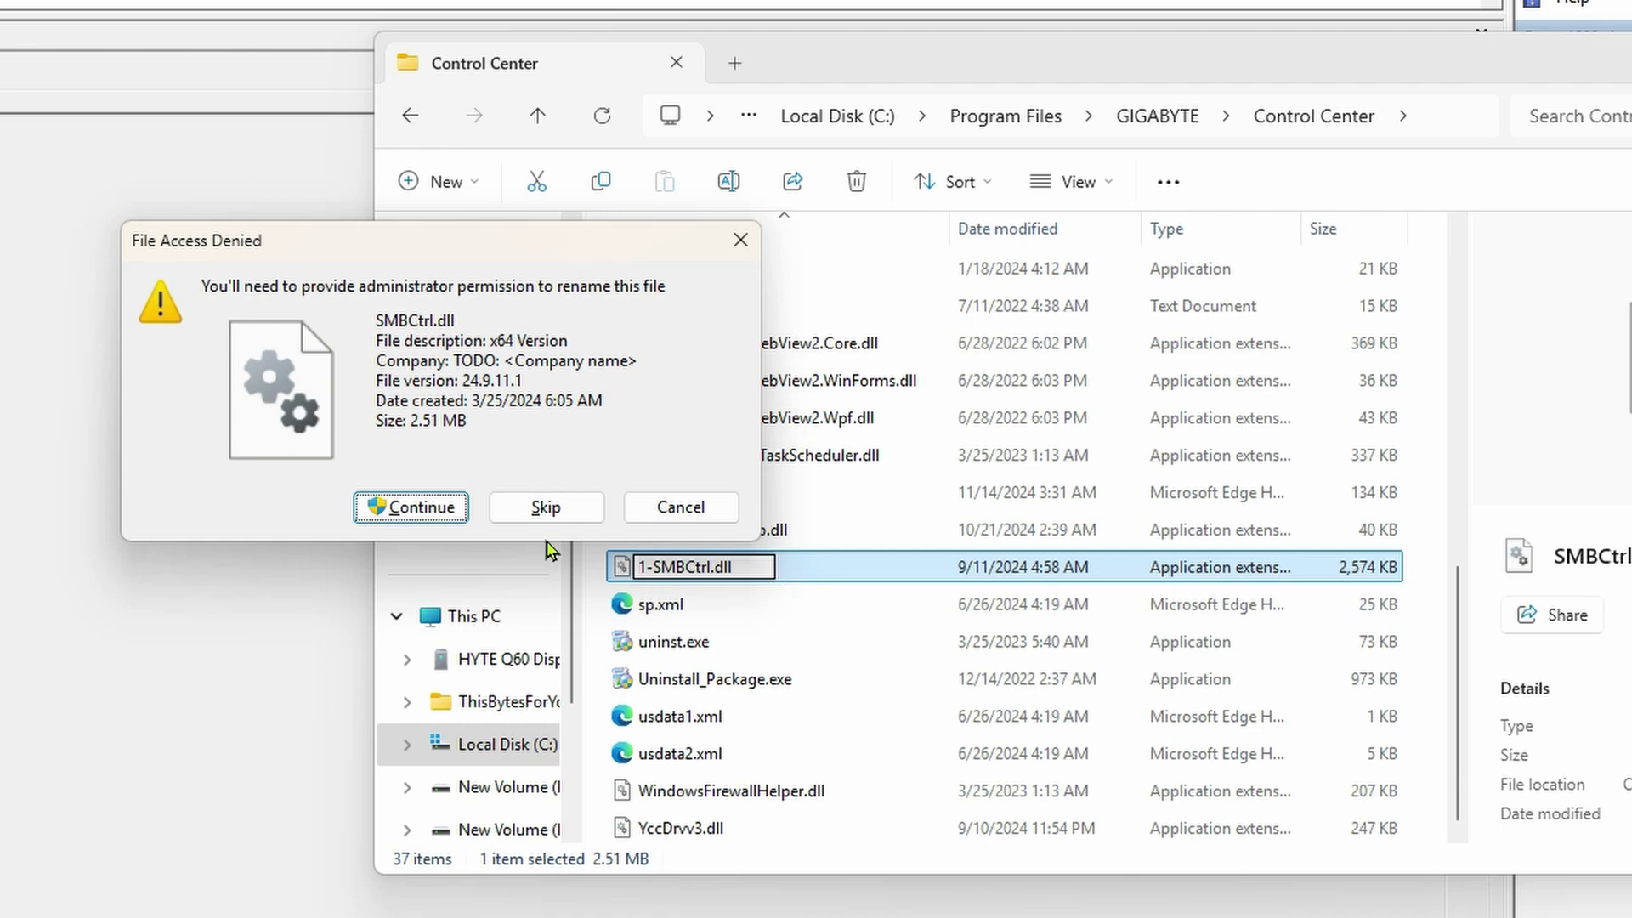
{"action": "left_click", "coordinate": [421, 507]}
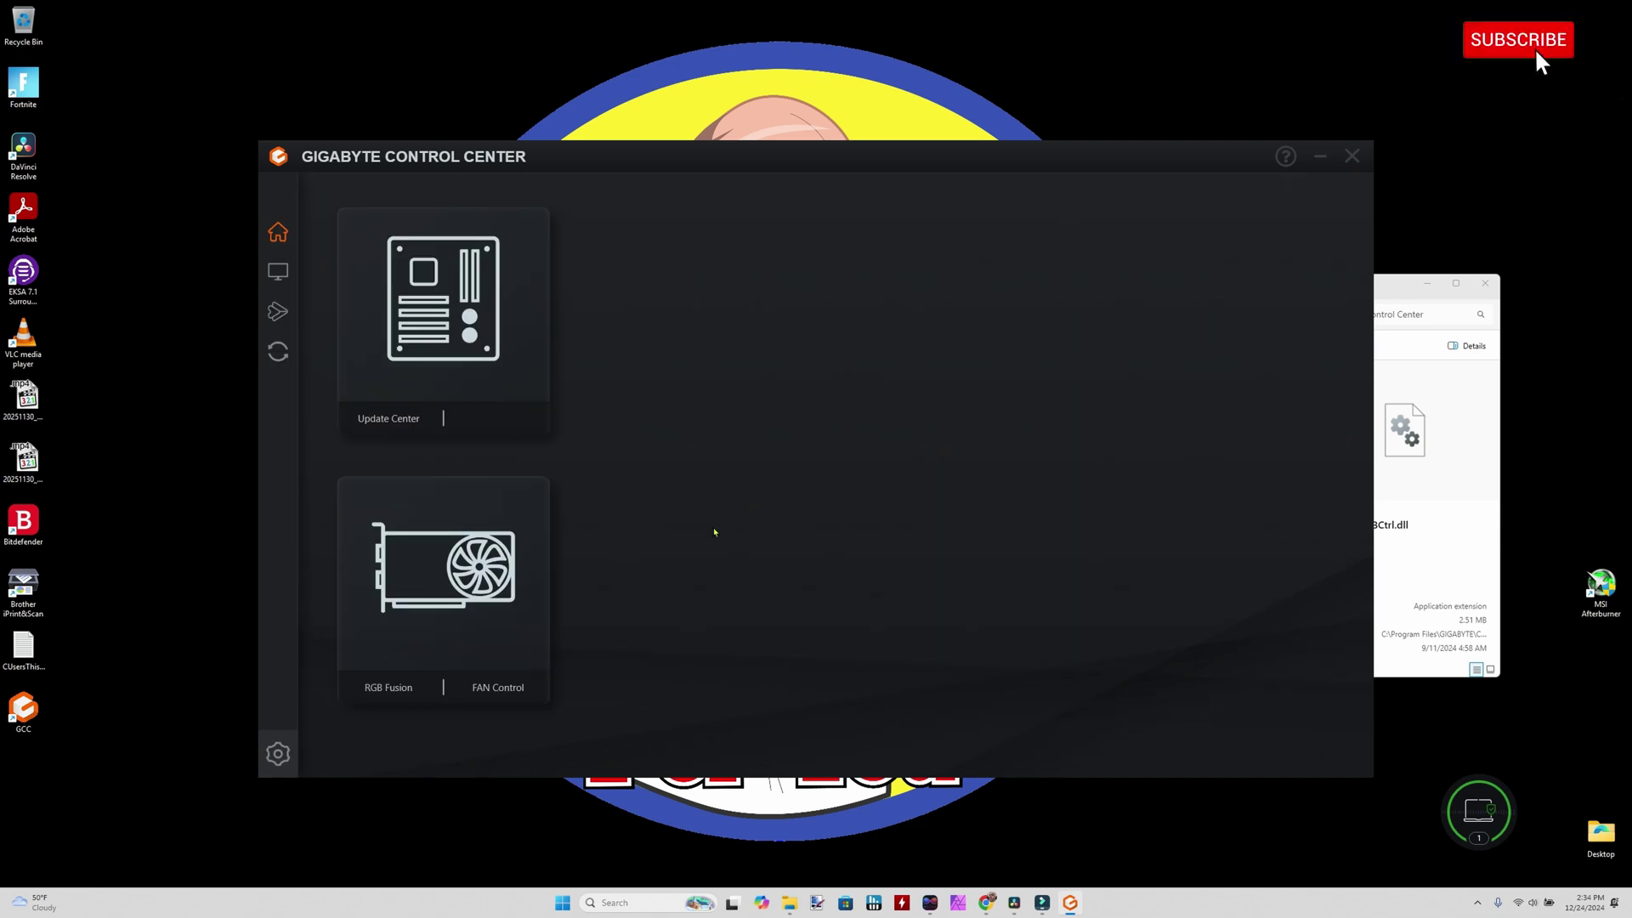
In RGB Fusion, set the GPU lighting to white, then try the Color Shift and Wave effects
{"action": "left_click", "coordinate": [404, 694]}
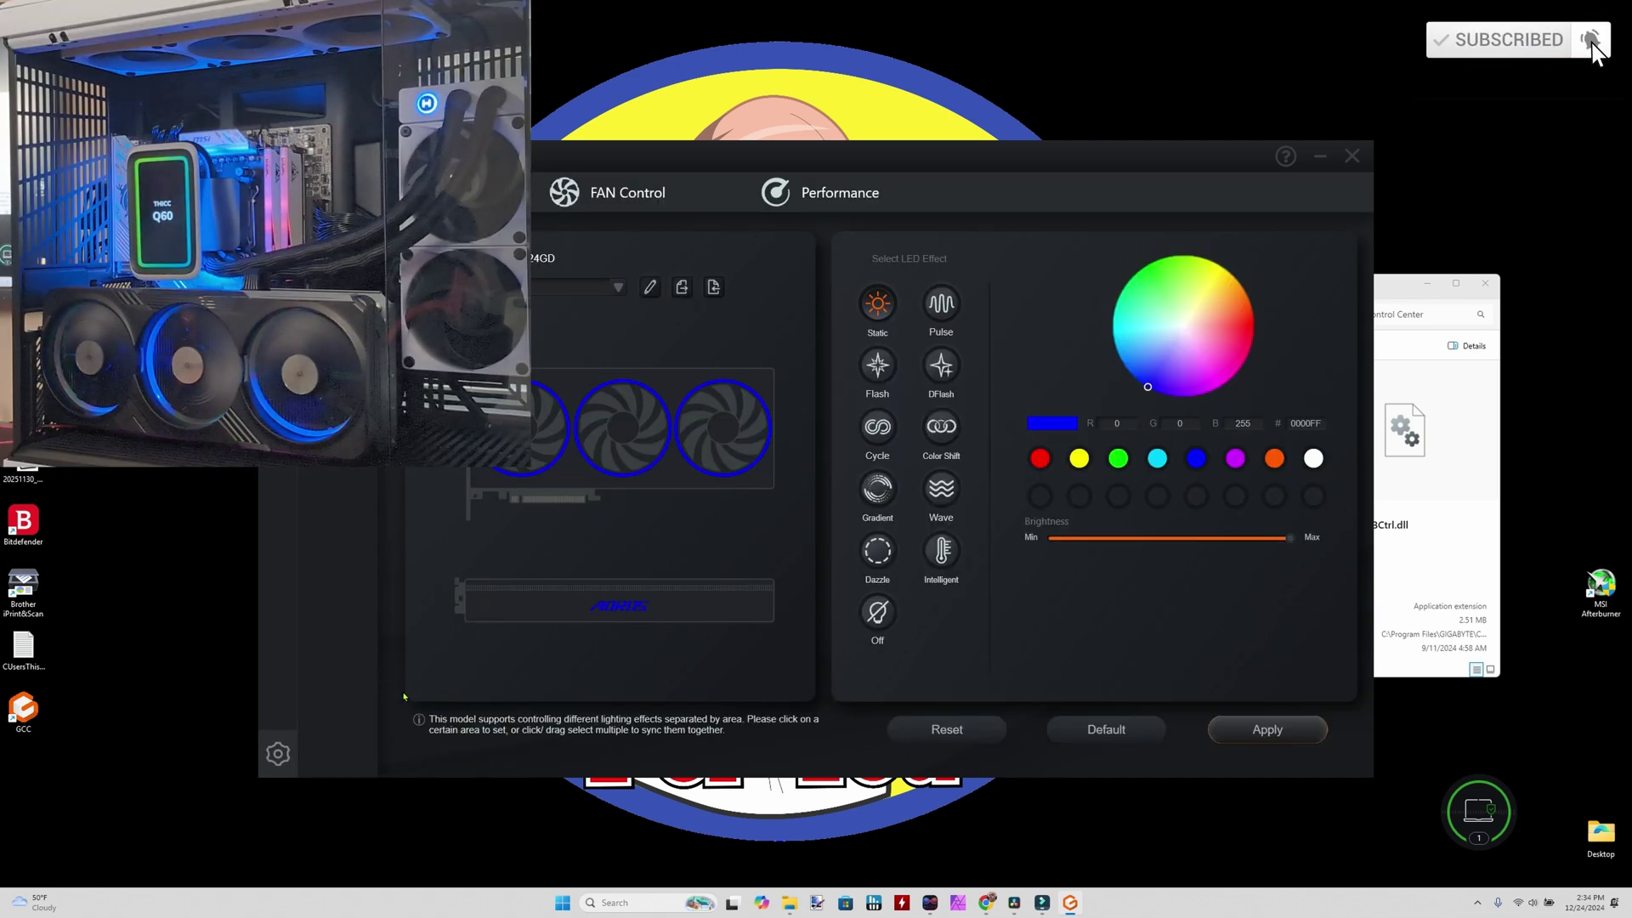
{"action": "left_click", "coordinate": [1078, 458]}
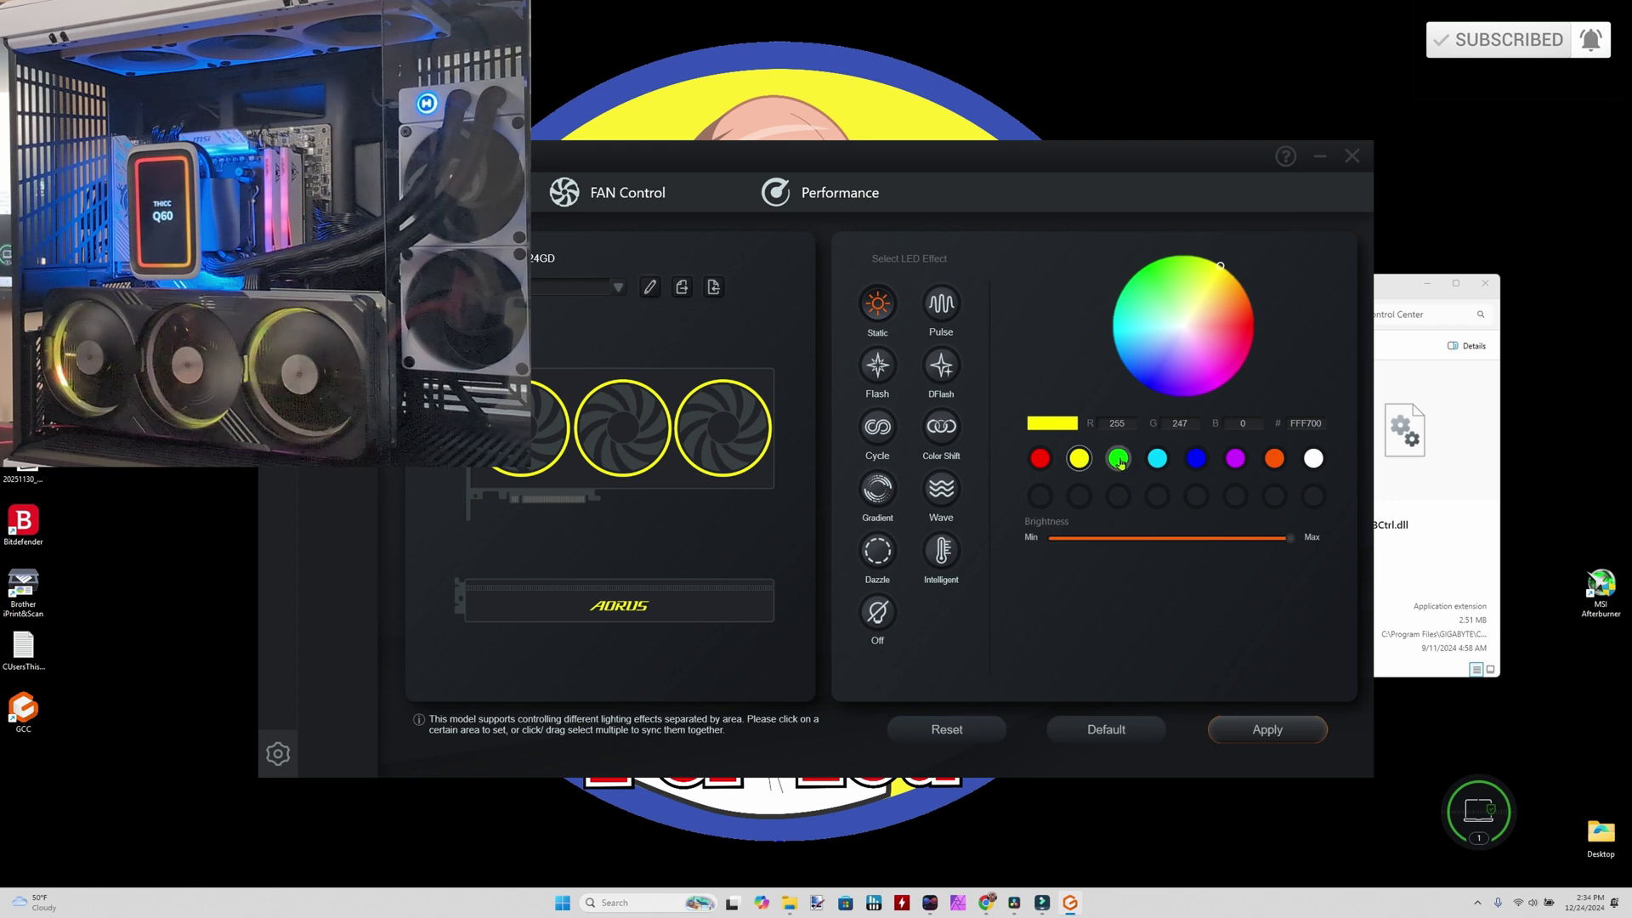
{"action": "left_click", "coordinate": [941, 428]}
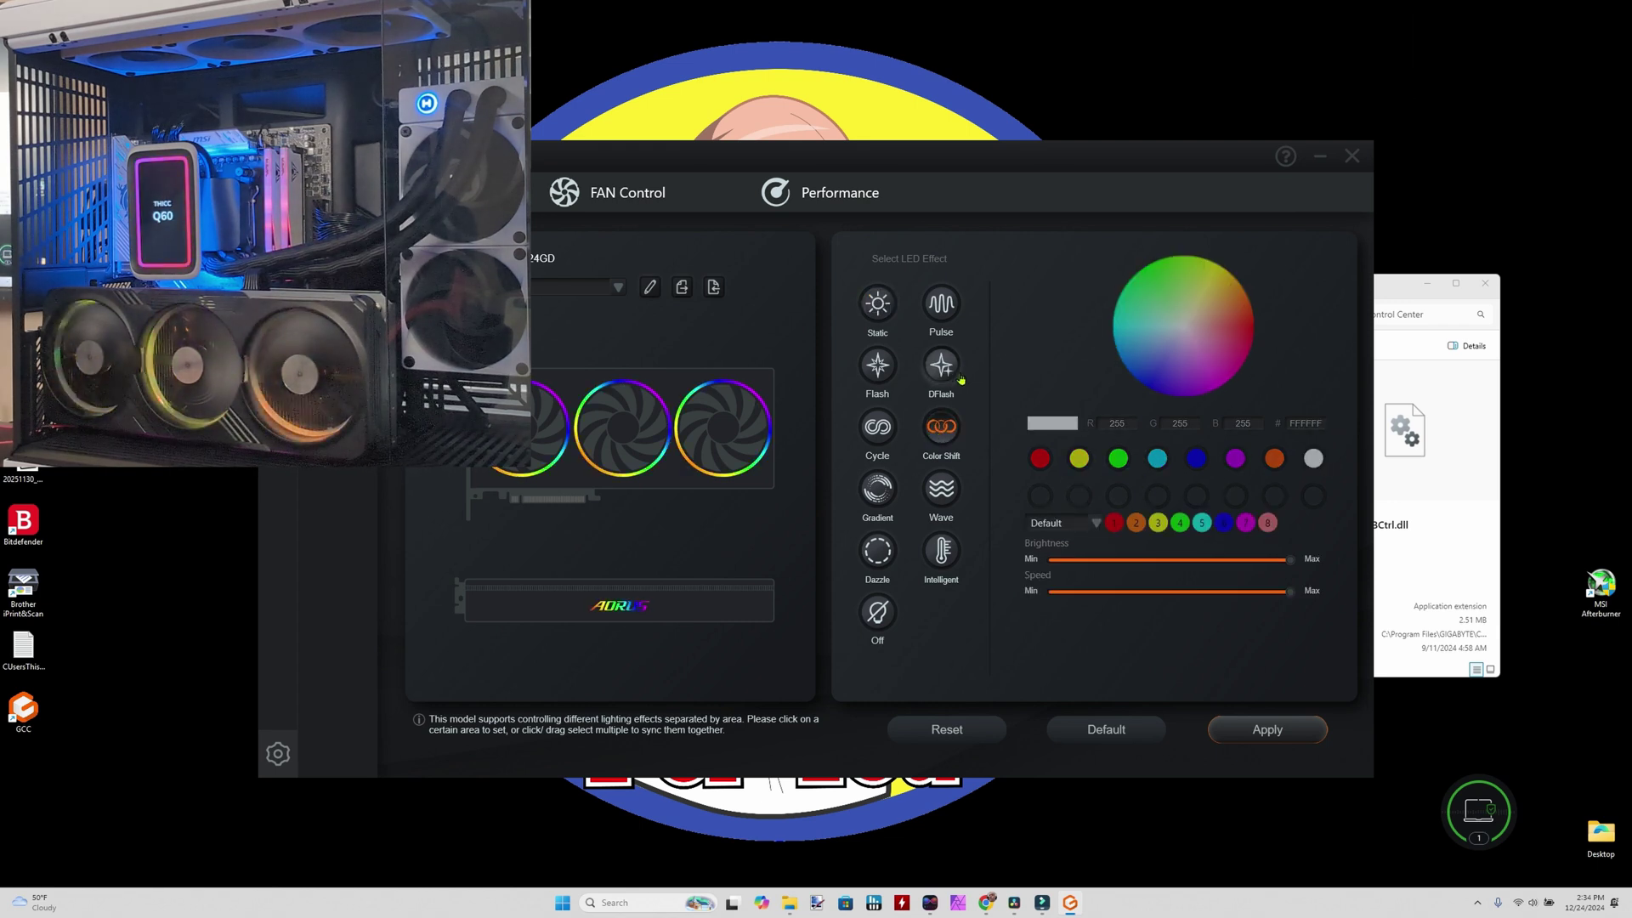
{"action": "left_click", "coordinate": [947, 493]}
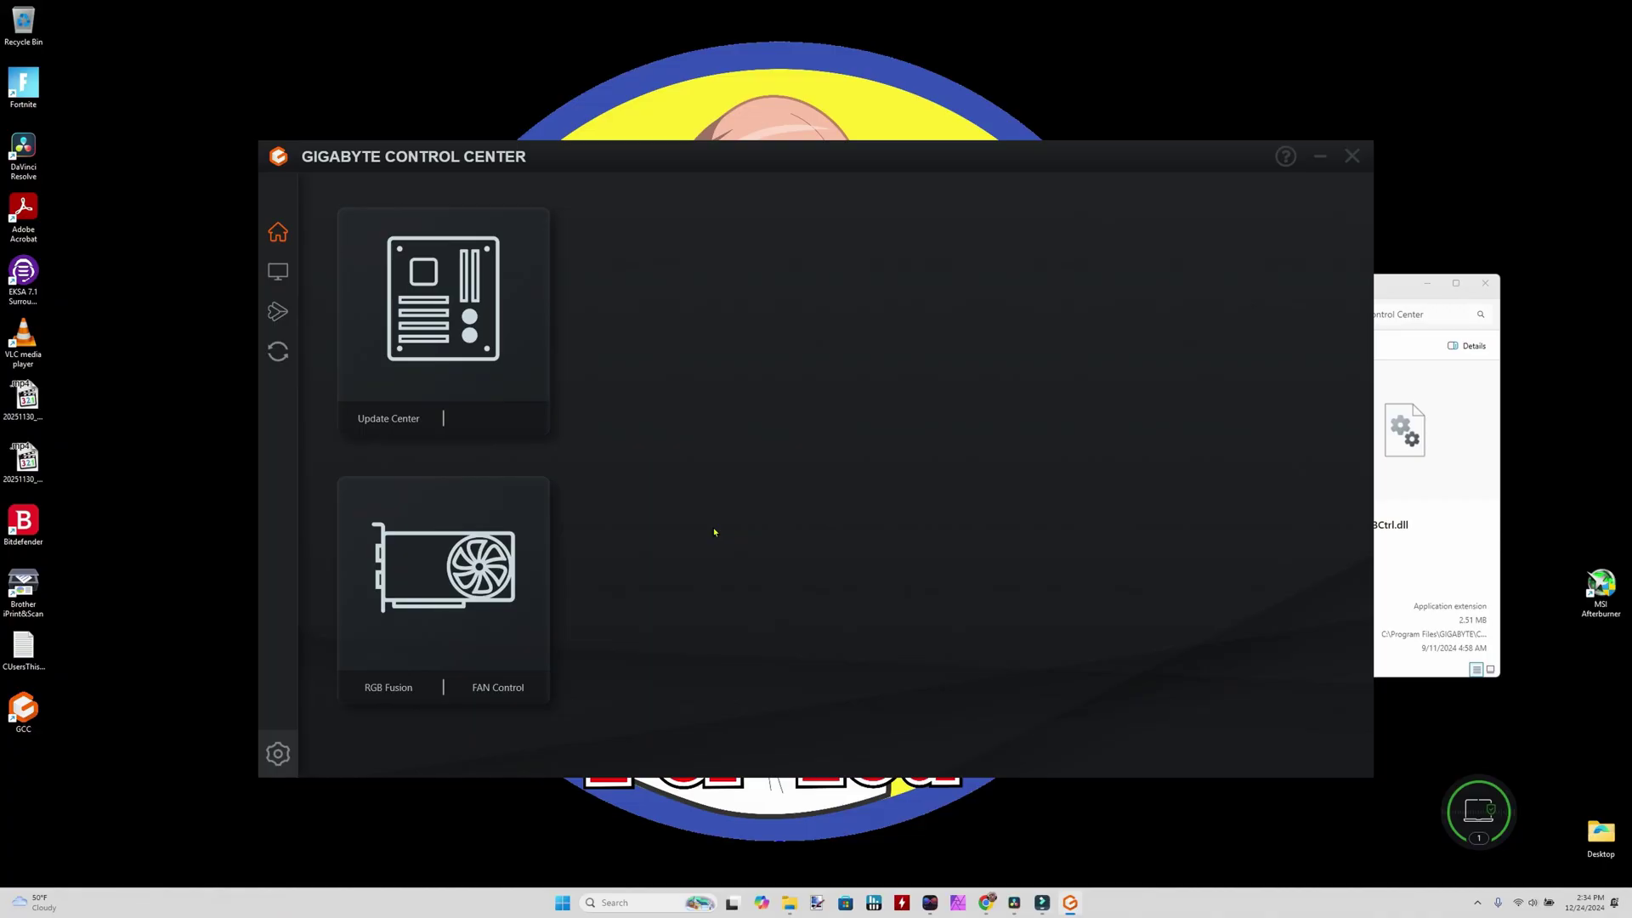
Open RGB Fusion from the GV-N4090GAMING OC-24GD tile on the home page
{"action": "left_click", "coordinate": [389, 688]}
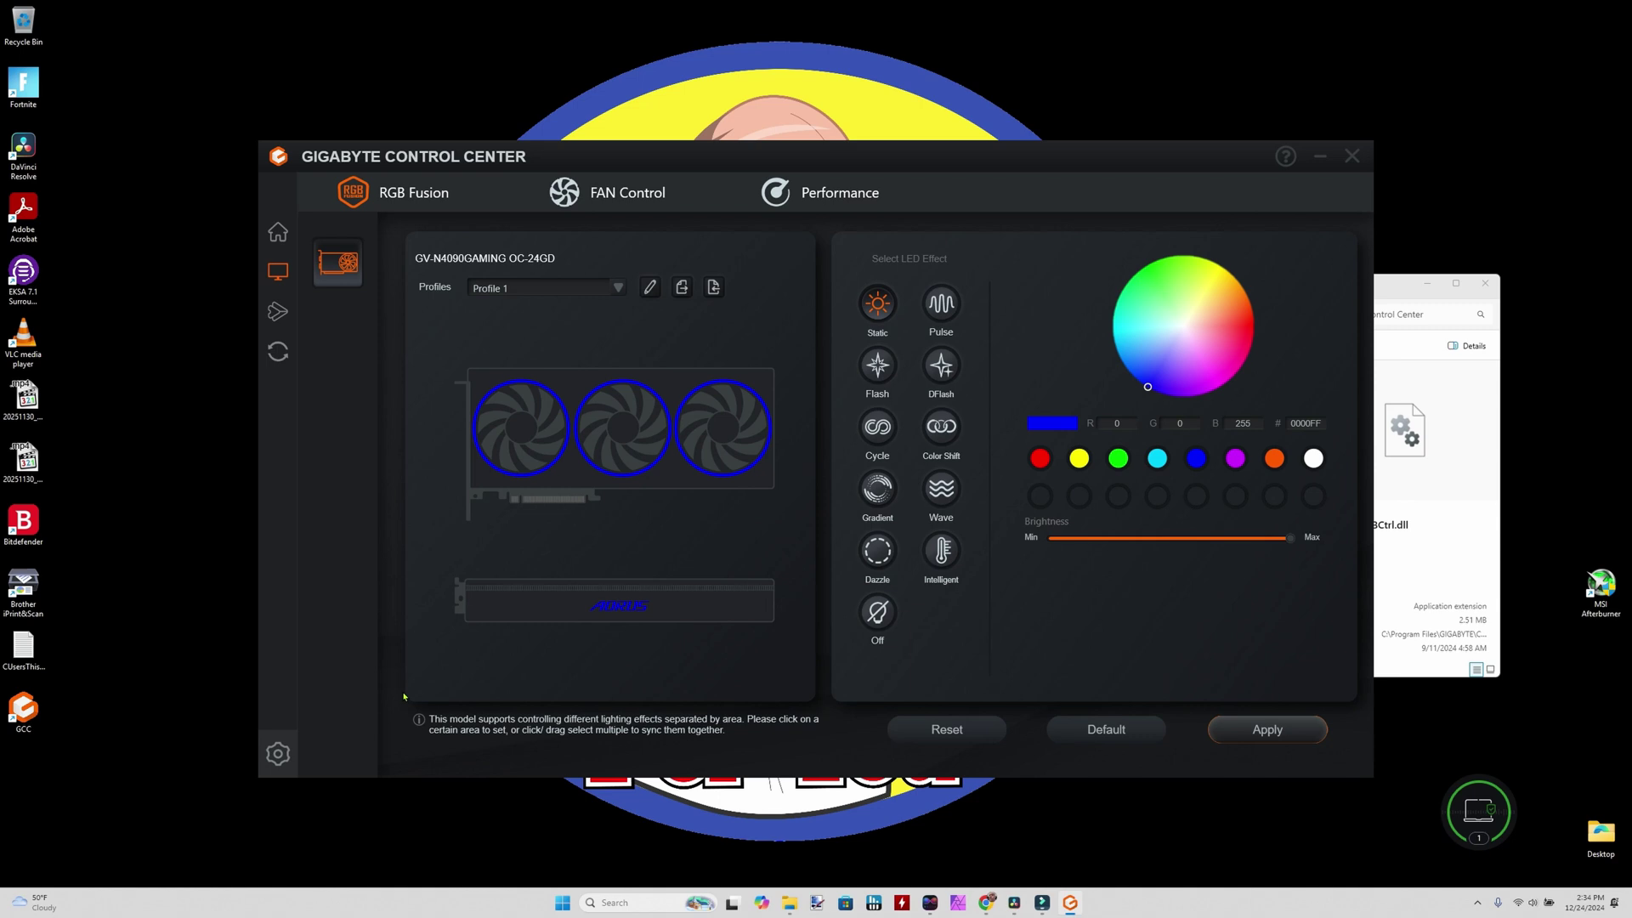